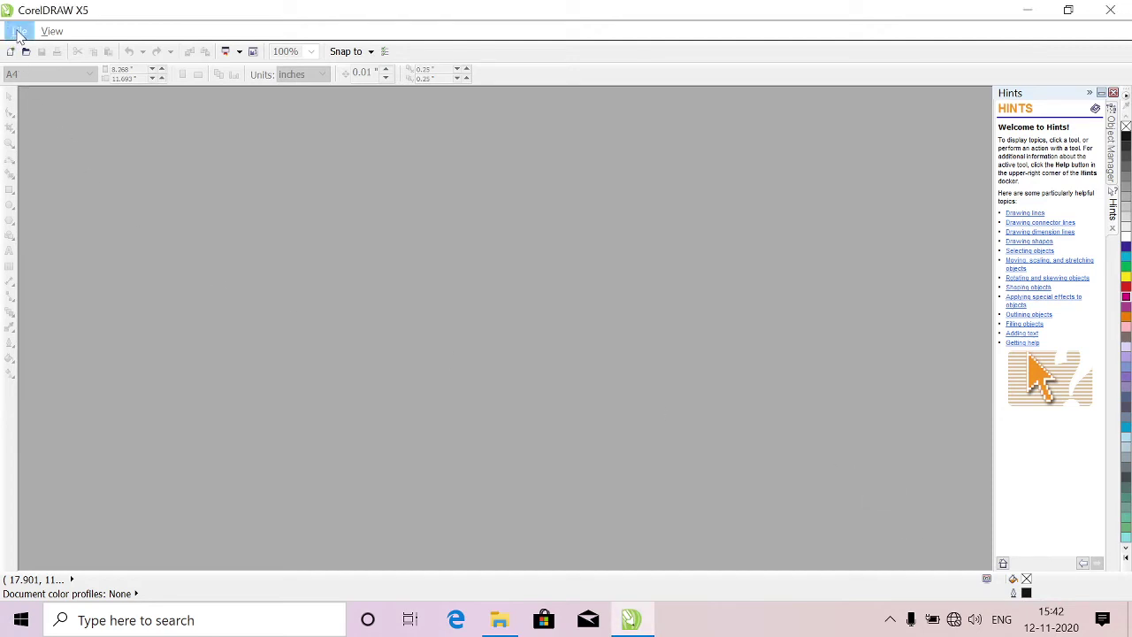
- Start a new portrait A4 CMYK 300 dpi document named 'floral'
{"action": "left_click", "coordinate": [19, 32]}
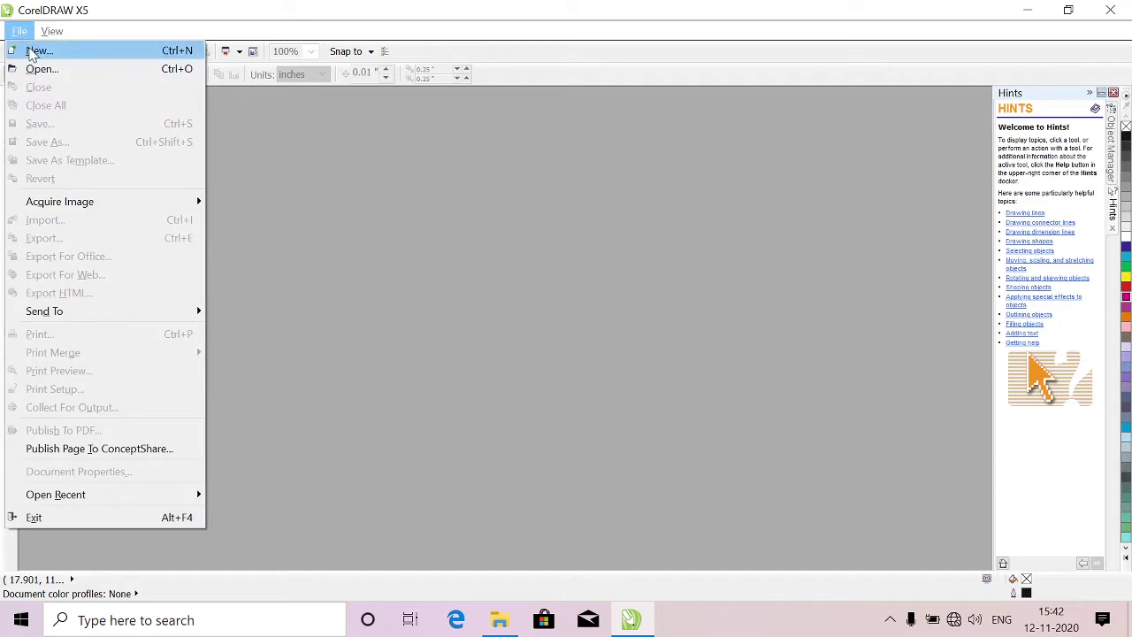
{"action": "left_click", "coordinate": [37, 53]}
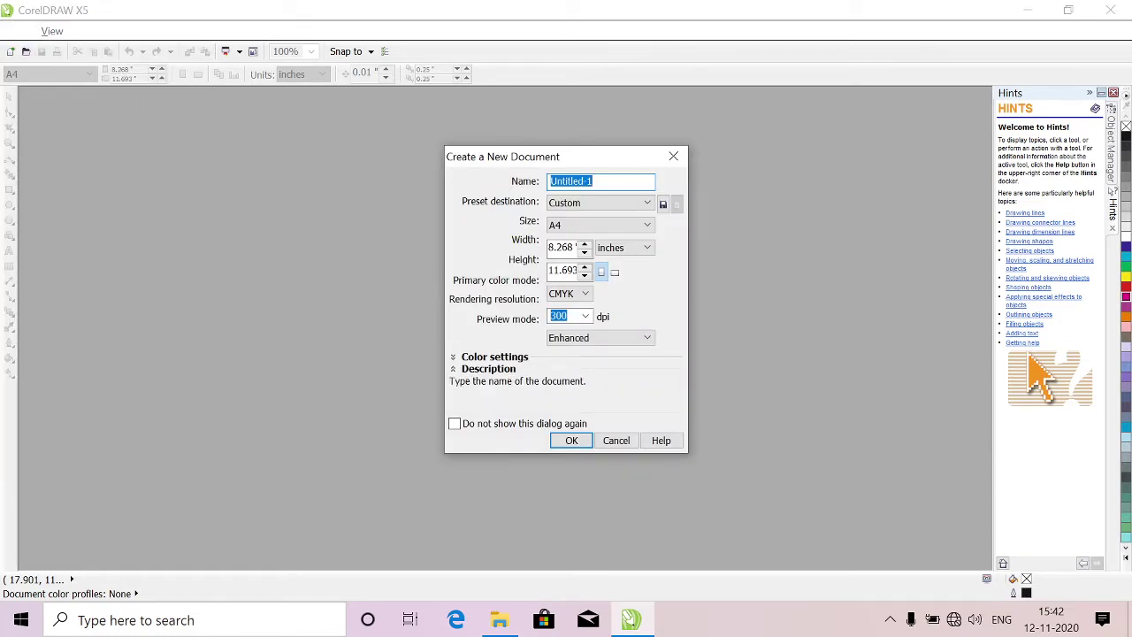
{"action": "type", "text": "floral"}
{"action": "left_click", "coordinate": [573, 441]}
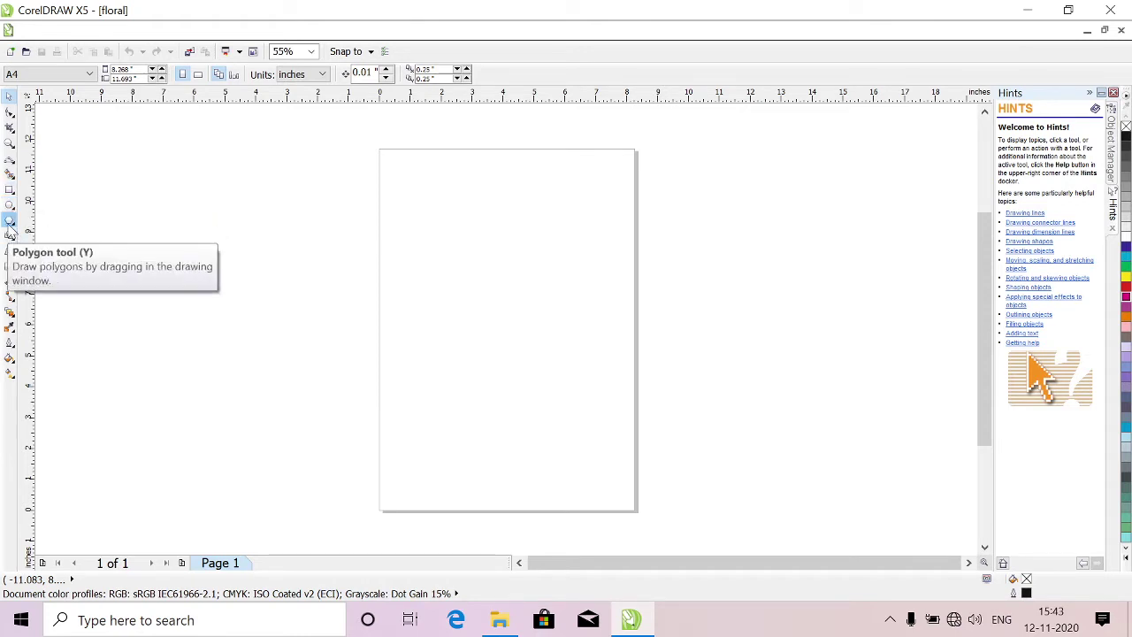
- Draw a polygon in the upper middle of the page and raise its sides to 10
{"action": "left_click", "coordinate": [11, 221]}
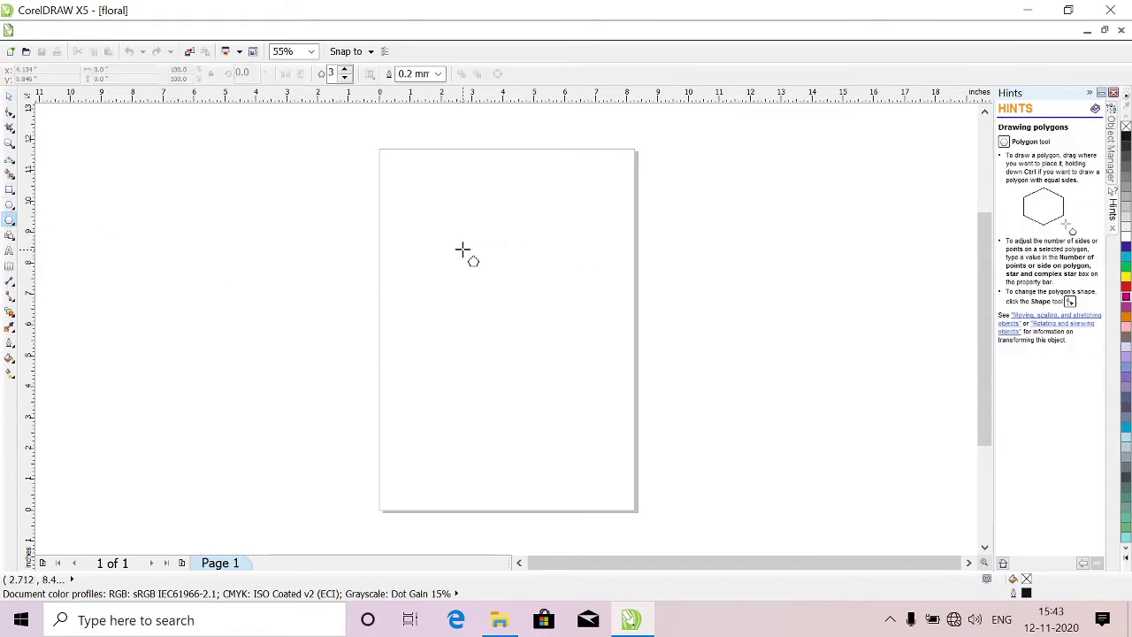
{"action": "left_click_drag", "start_coordinate": [457, 241], "coordinate": [587, 335]}
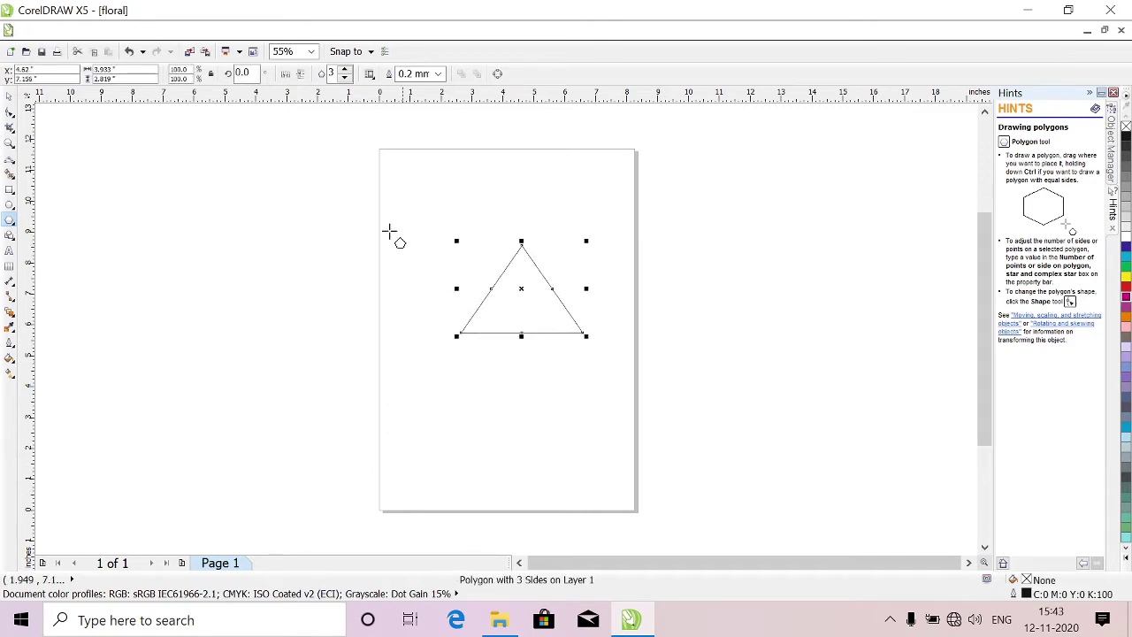
{"action": "left_click", "coordinate": [345, 72]}
{"action": "left_click", "coordinate": [346, 72]}
{"action": "left_click", "coordinate": [346, 72]}
{"action": "left_click", "coordinate": [346, 72]}
{"action": "left_click", "coordinate": [346, 72]}
{"action": "left_click", "coordinate": [346, 71]}
{"action": "left_click", "coordinate": [346, 71]}
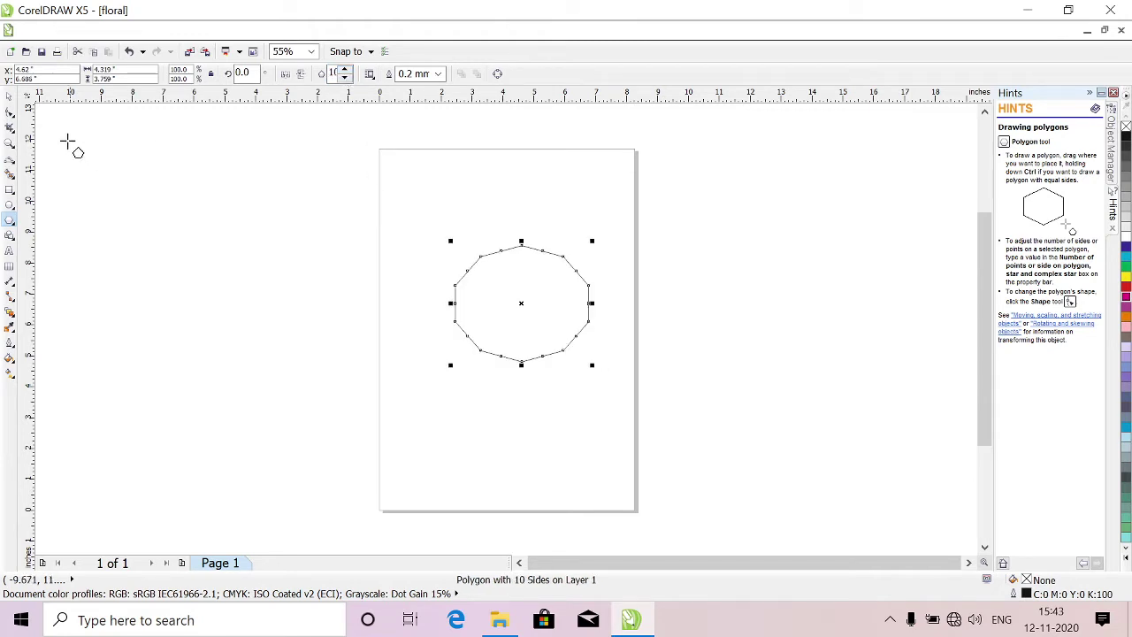
- Drag a polygon node to form a ten-point complex star, then fill it magenta
{"action": "left_click", "coordinate": [9, 113]}
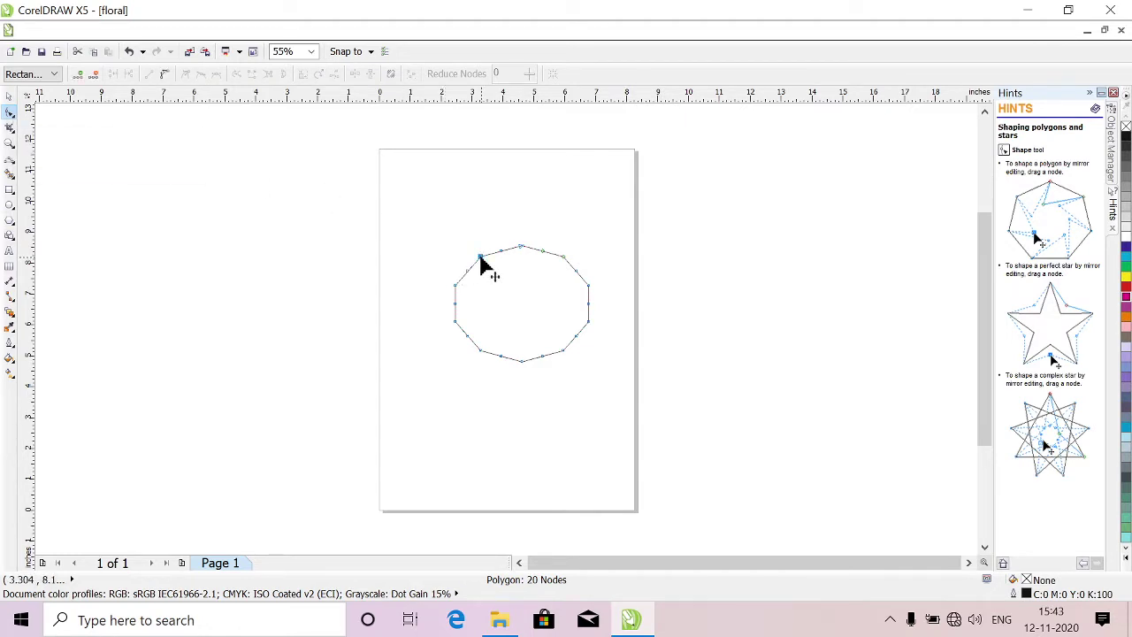
{"action": "left_click_drag", "start_coordinate": [480, 257], "coordinate": [657, 449]}
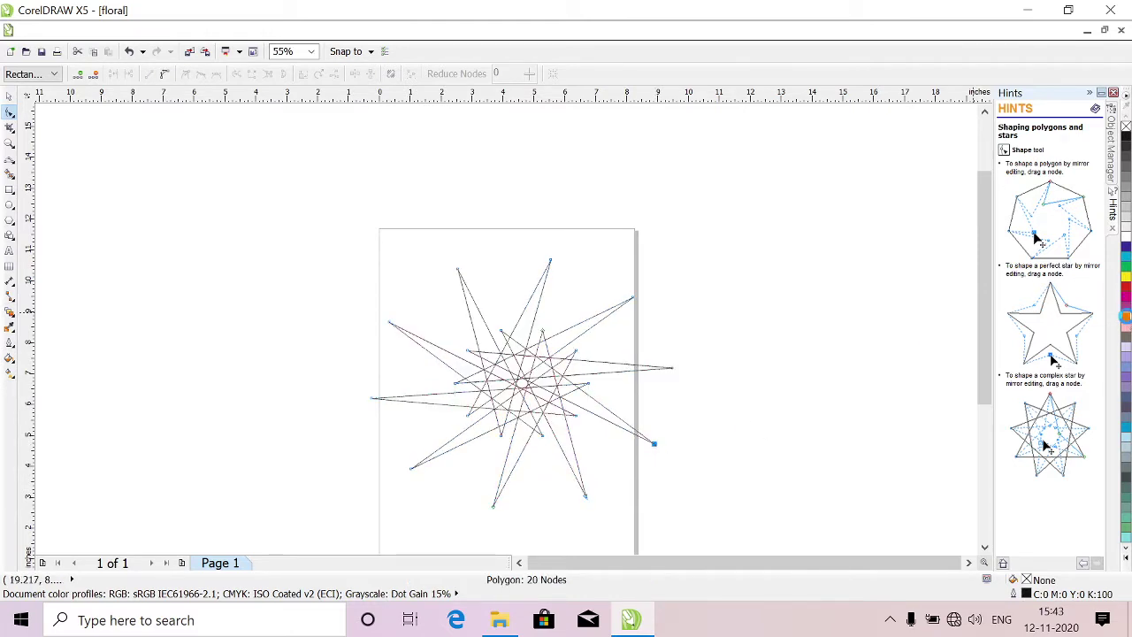
{"action": "left_click", "coordinate": [1127, 320]}
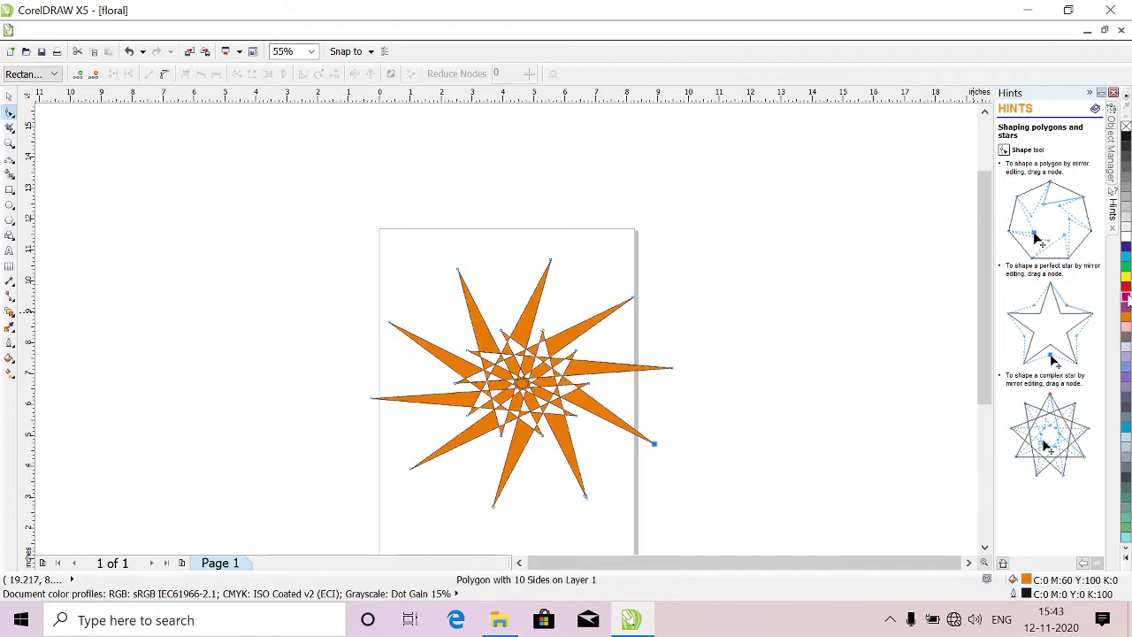
{"action": "left_click", "coordinate": [1127, 298]}
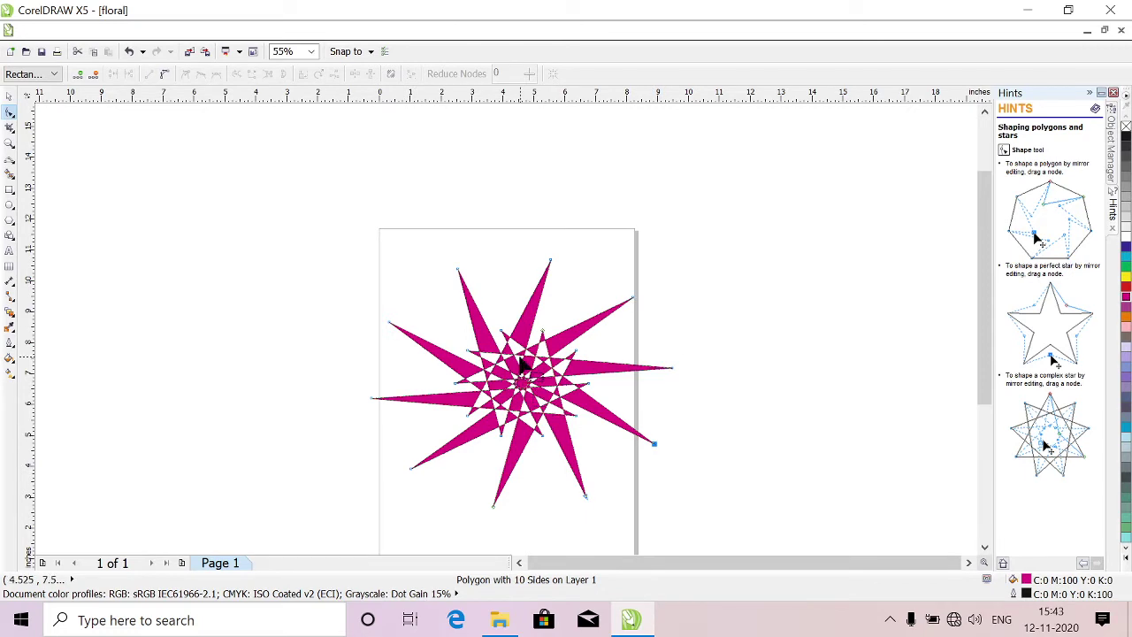
{"action": "left_click", "coordinate": [11, 358]}
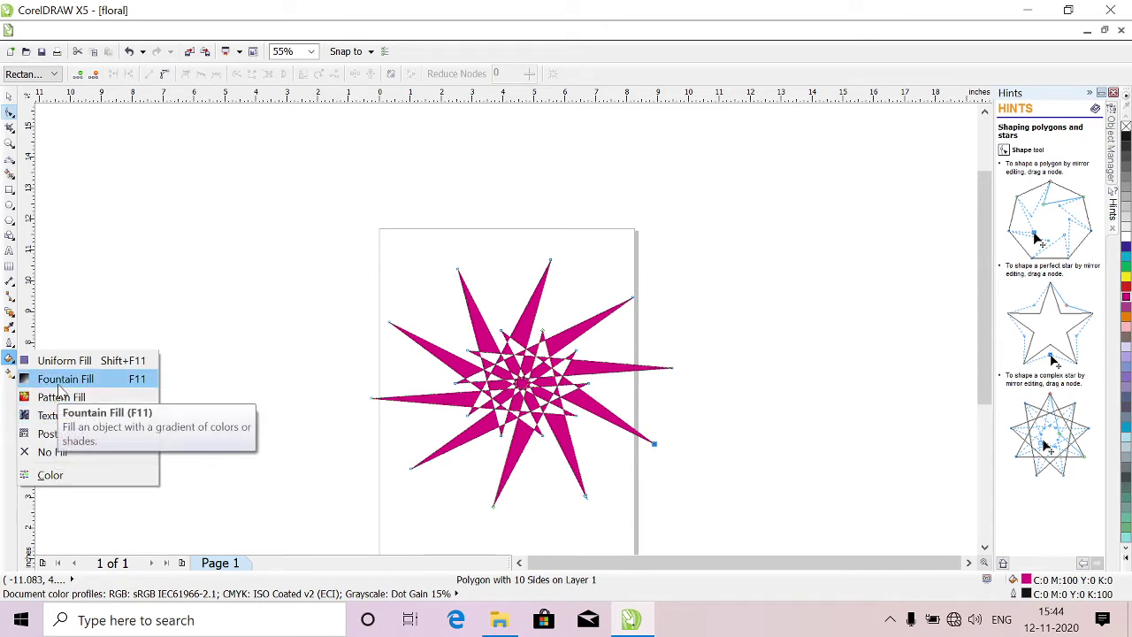
{"action": "left_click", "coordinate": [58, 380]}
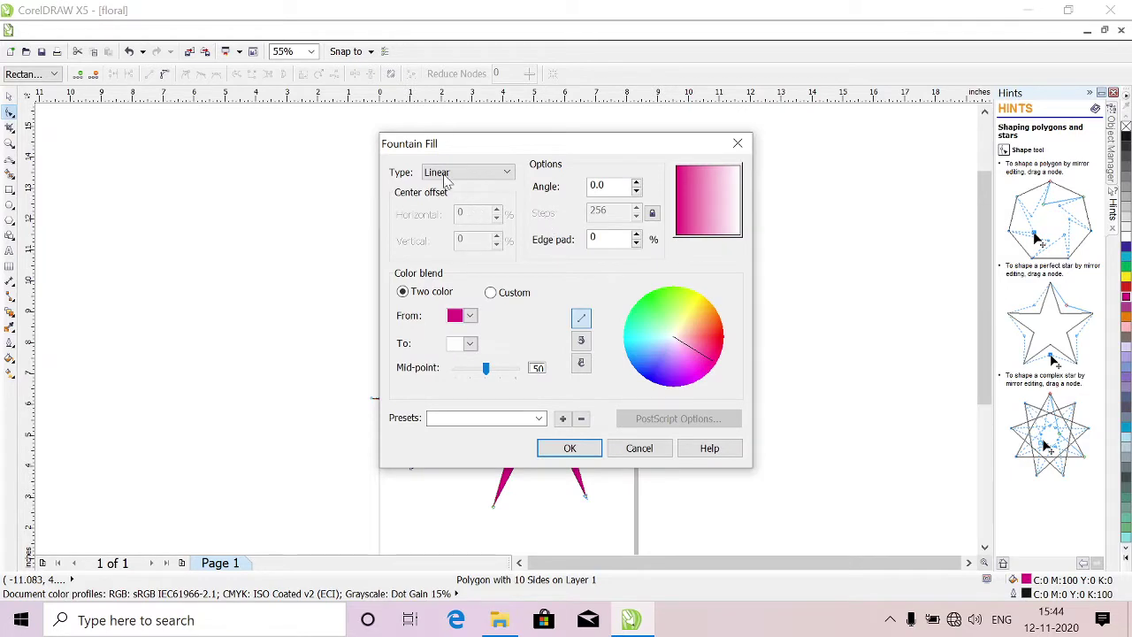
{"action": "left_click", "coordinate": [507, 172]}
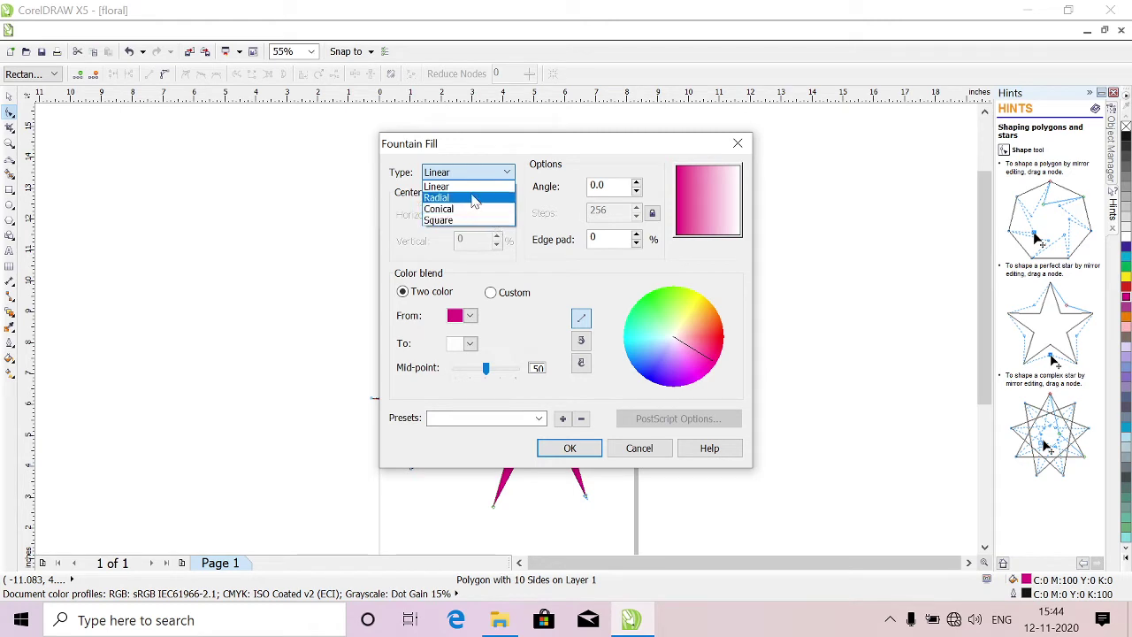
{"action": "left_click", "coordinate": [472, 188]}
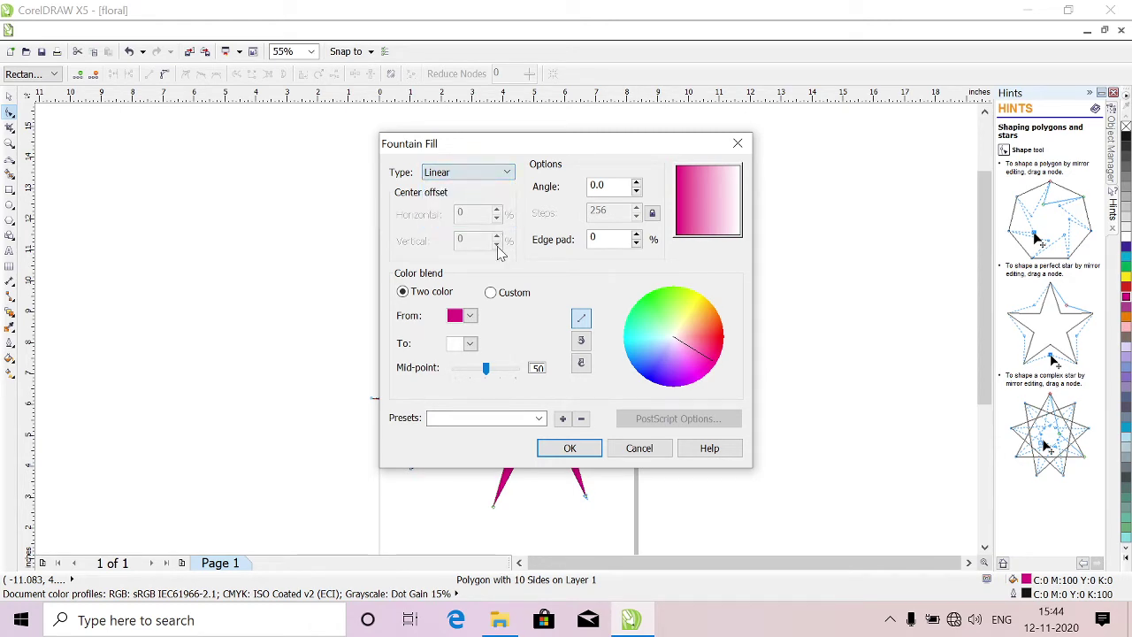
{"action": "left_click", "coordinate": [572, 450]}
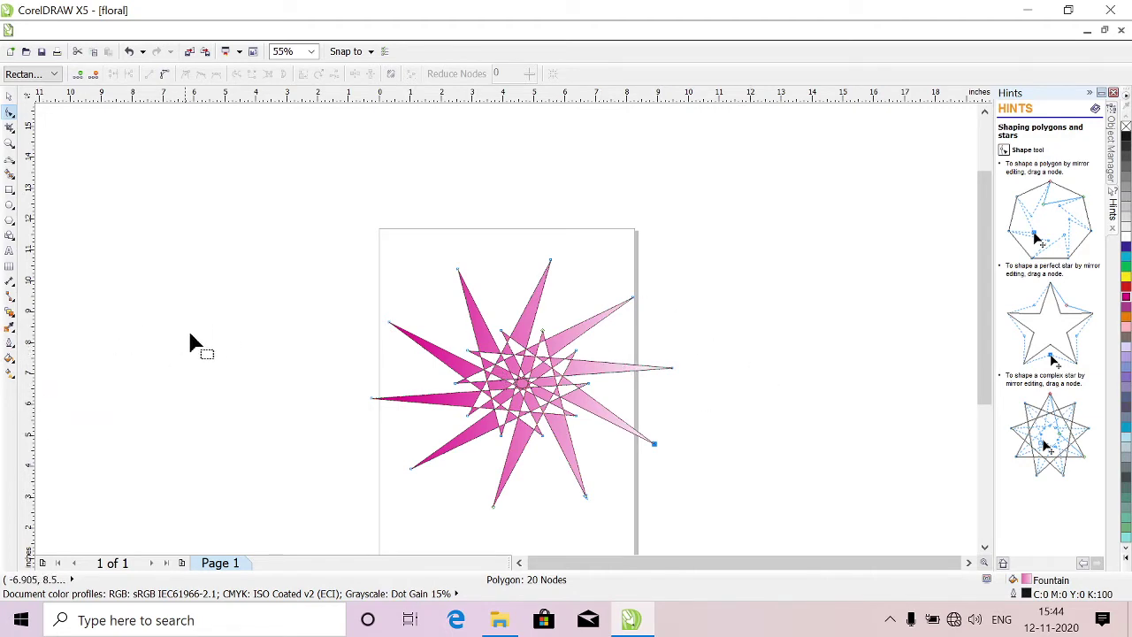
{"action": "key", "text": "ctrl+z"}
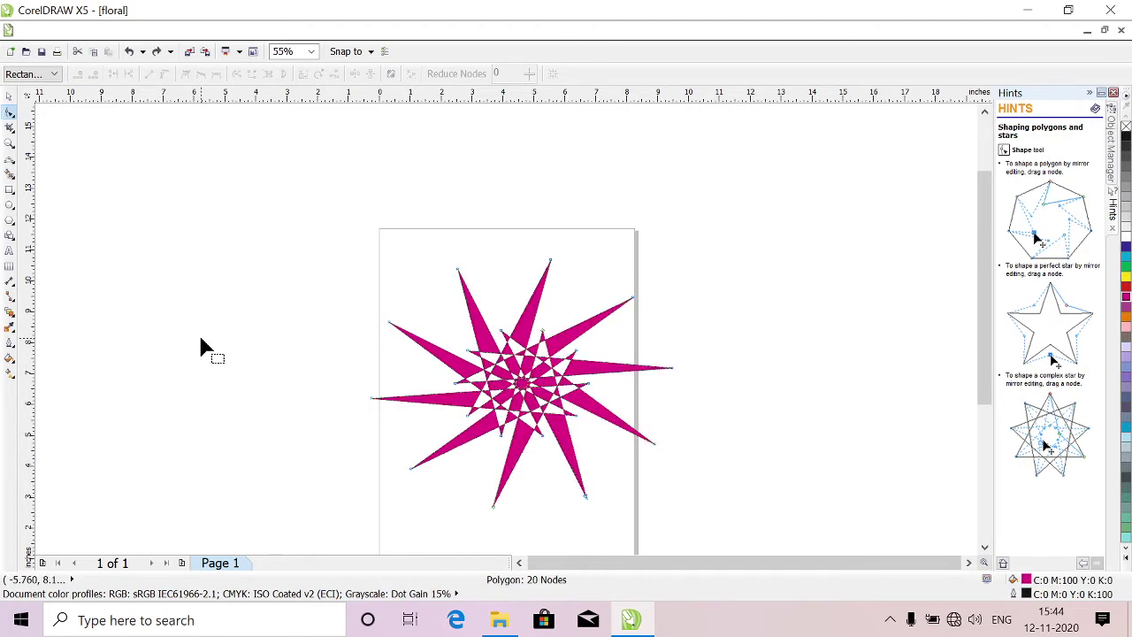
- Browse the Outline Pen and Eyedropper flyouts, then open the interactive effects flyout
{"action": "left_click", "coordinate": [11, 347]}
{"action": "left_click", "coordinate": [13, 348]}
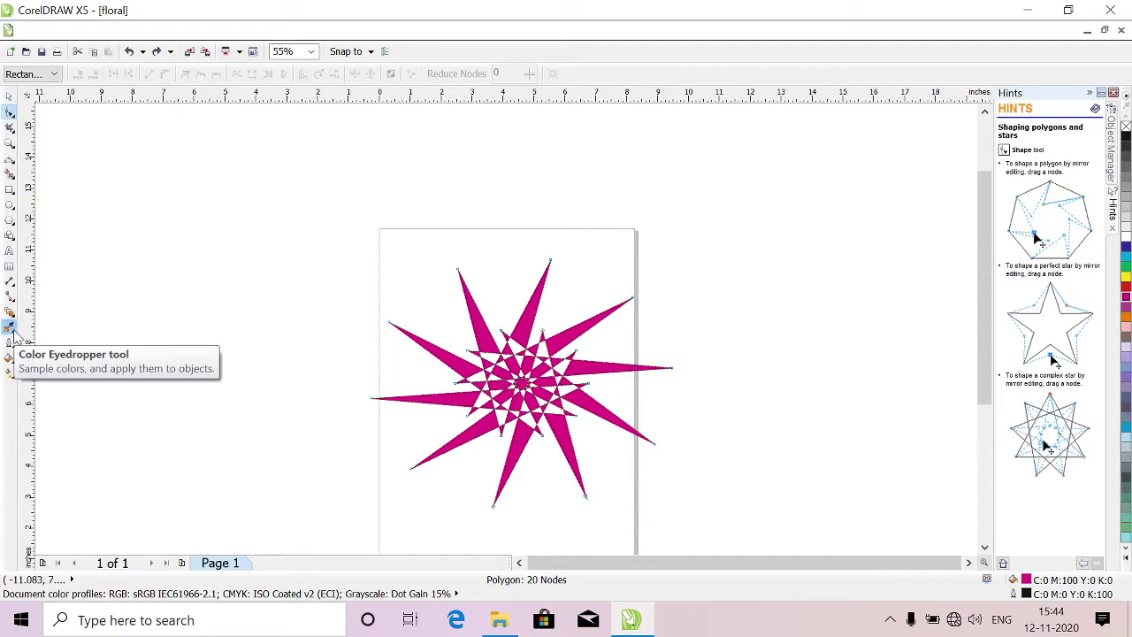
{"action": "left_click", "coordinate": [10, 330]}
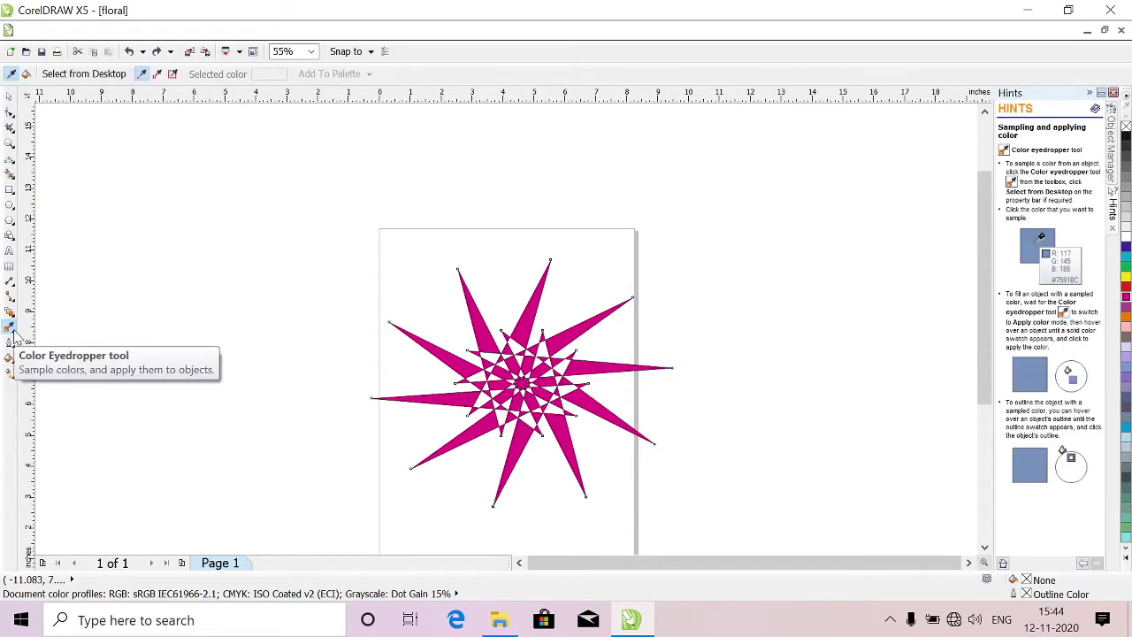
{"action": "left_click", "coordinate": [15, 333]}
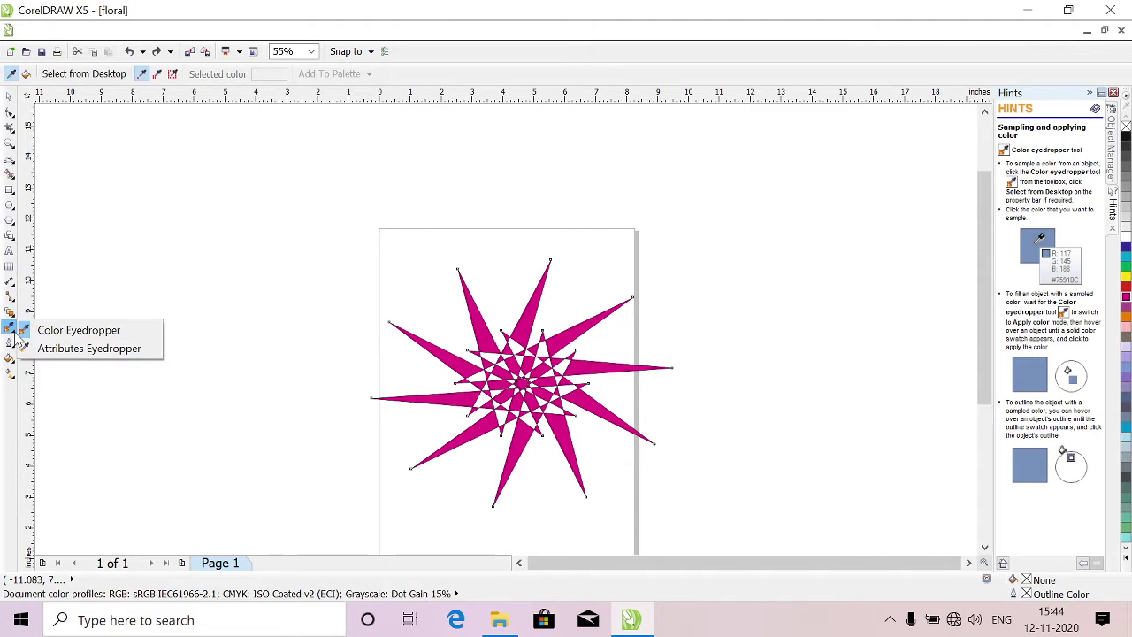
{"action": "left_click", "coordinate": [14, 318]}
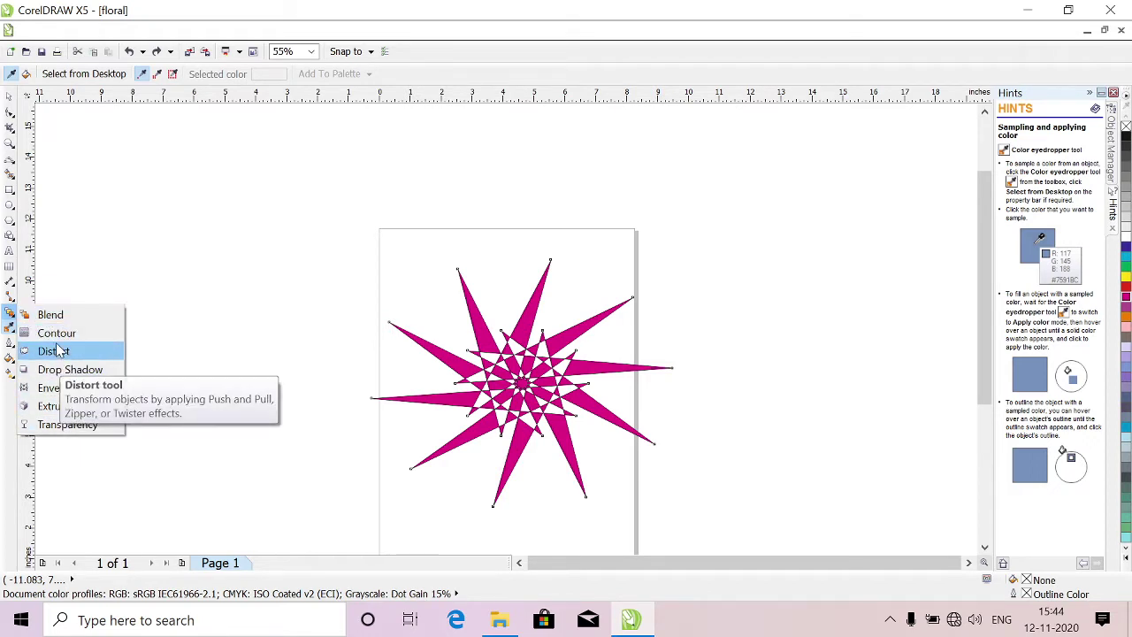
- Try horizontal and vertical linear transparency fades on the star, adjusting the midpoint
{"action": "left_click", "coordinate": [62, 425]}
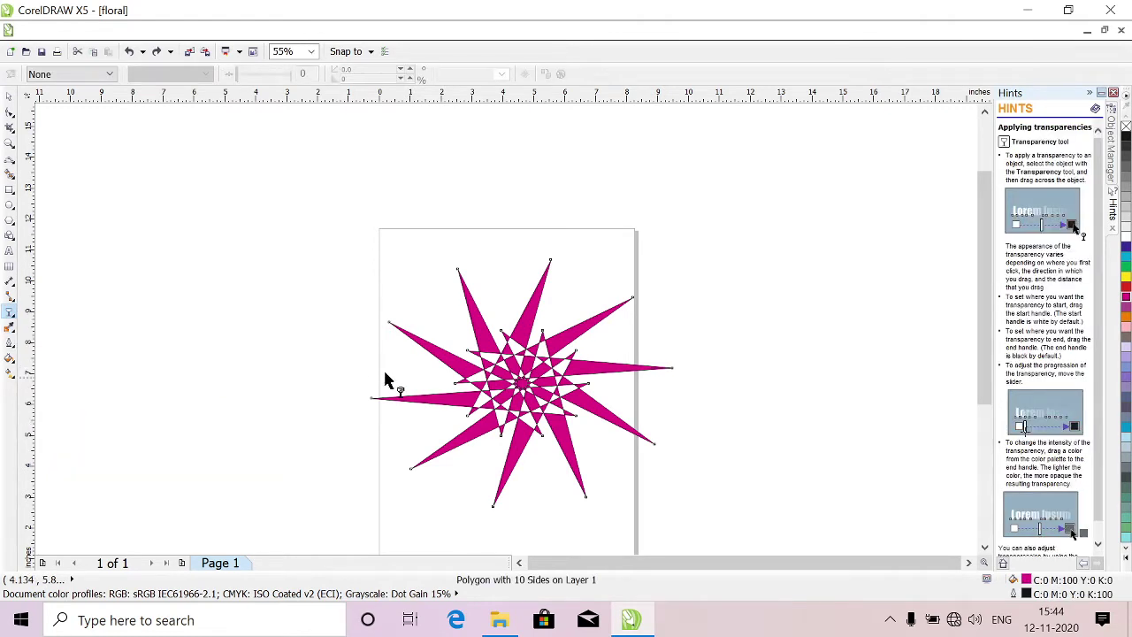
{"action": "left_click_drag", "start_coordinate": [393, 382], "coordinate": [677, 387]}
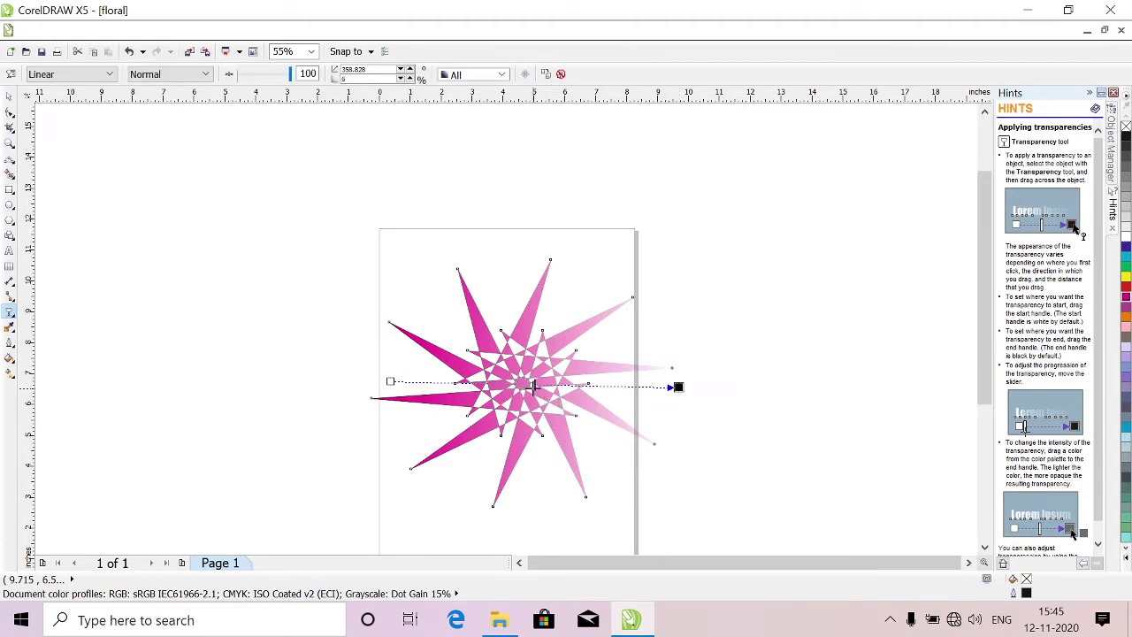
{"action": "left_click_drag", "start_coordinate": [533, 386], "coordinate": [622, 387]}
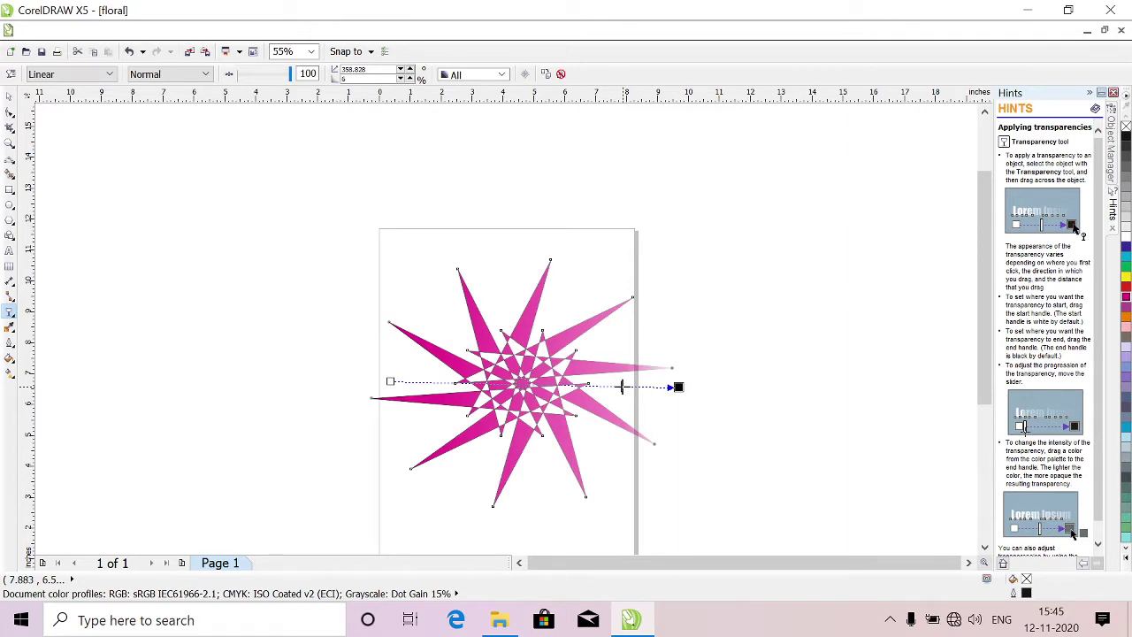
{"action": "mouse_move", "coordinate": [621, 387]}
{"action": "left_mouse_down"}
{"action": "mouse_move", "coordinate": [411, 389]}
{"action": "mouse_move", "coordinate": [604, 391]}
{"action": "left_mouse_up"}
{"action": "left_click_drag", "start_coordinate": [531, 328], "coordinate": [519, 470]}
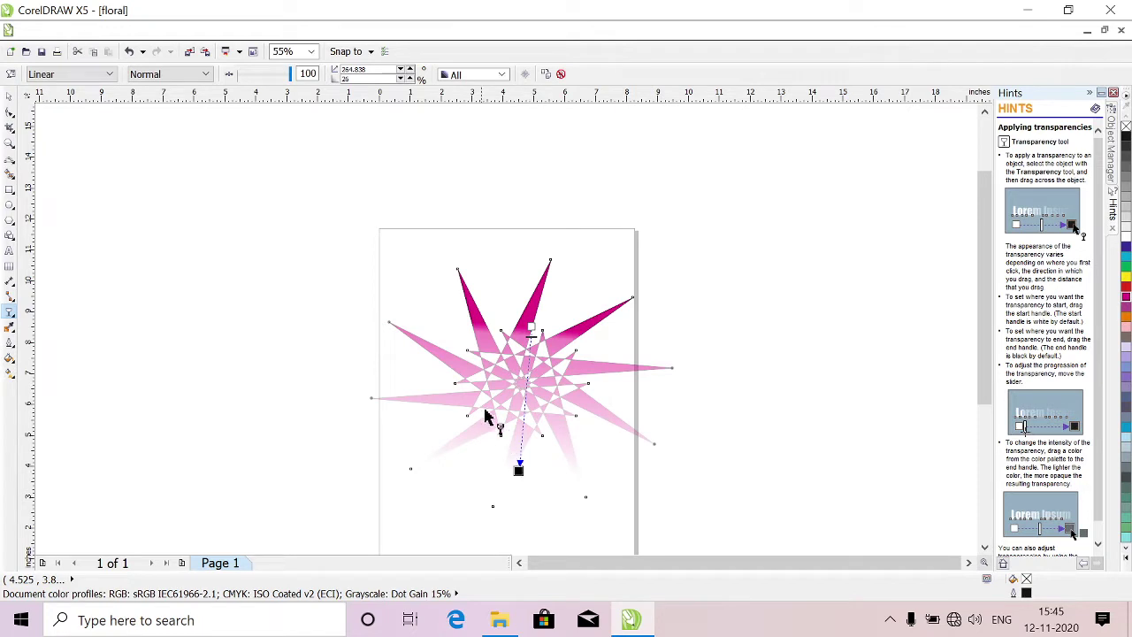
{"action": "left_click_drag", "start_coordinate": [477, 407], "coordinate": [557, 422]}
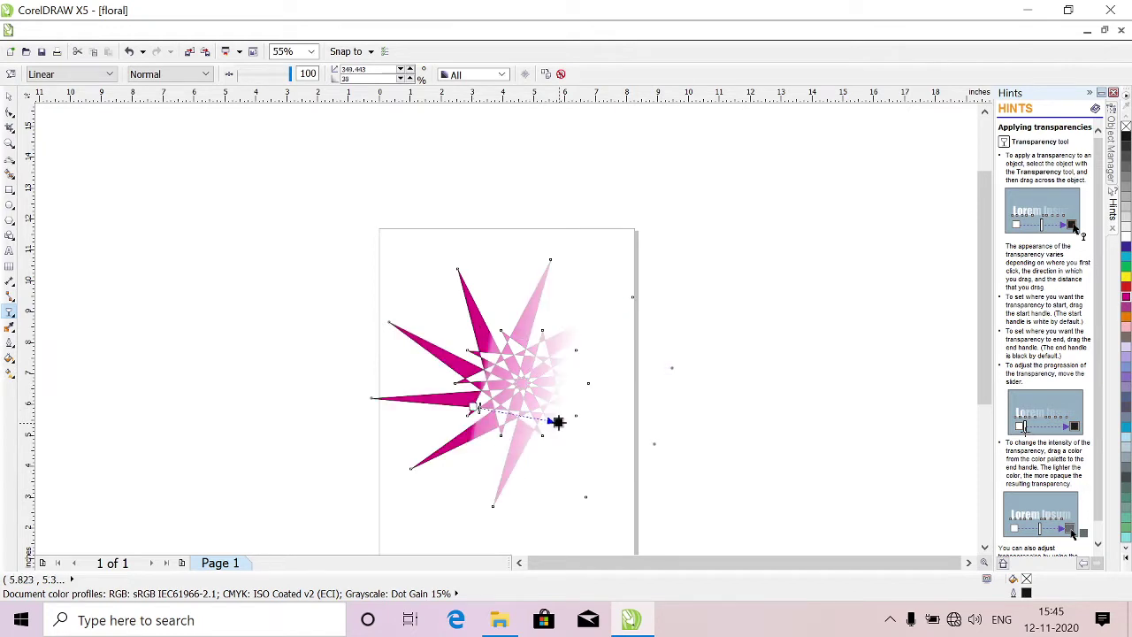
{"action": "left_click_drag", "start_coordinate": [525, 375], "coordinate": [529, 554]}
{"action": "left_click_drag", "start_coordinate": [524, 434], "coordinate": [516, 230]}
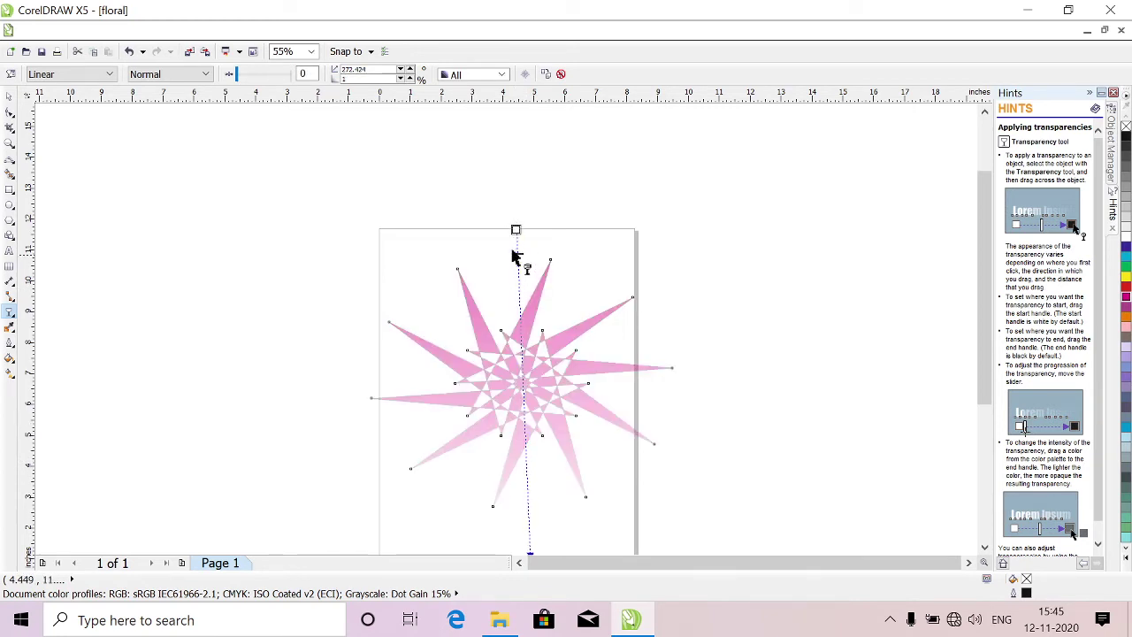
{"action": "left_click", "coordinate": [413, 267]}
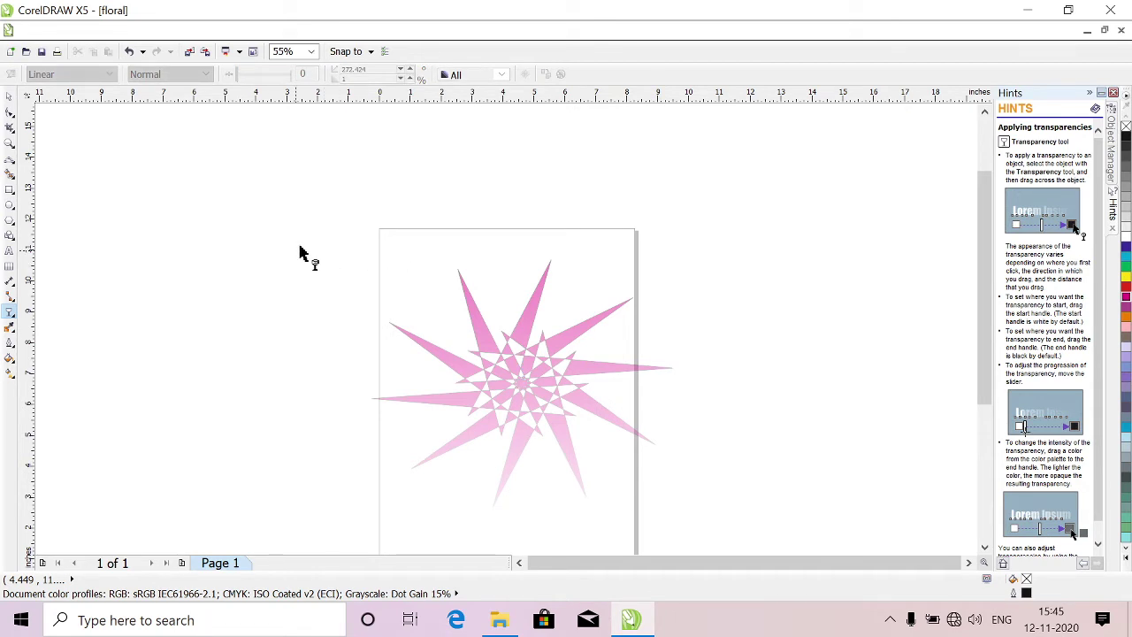
- Undo the transparency trials, leaving the star solid orange
{"action": "key", "text": "ctrl+z"}
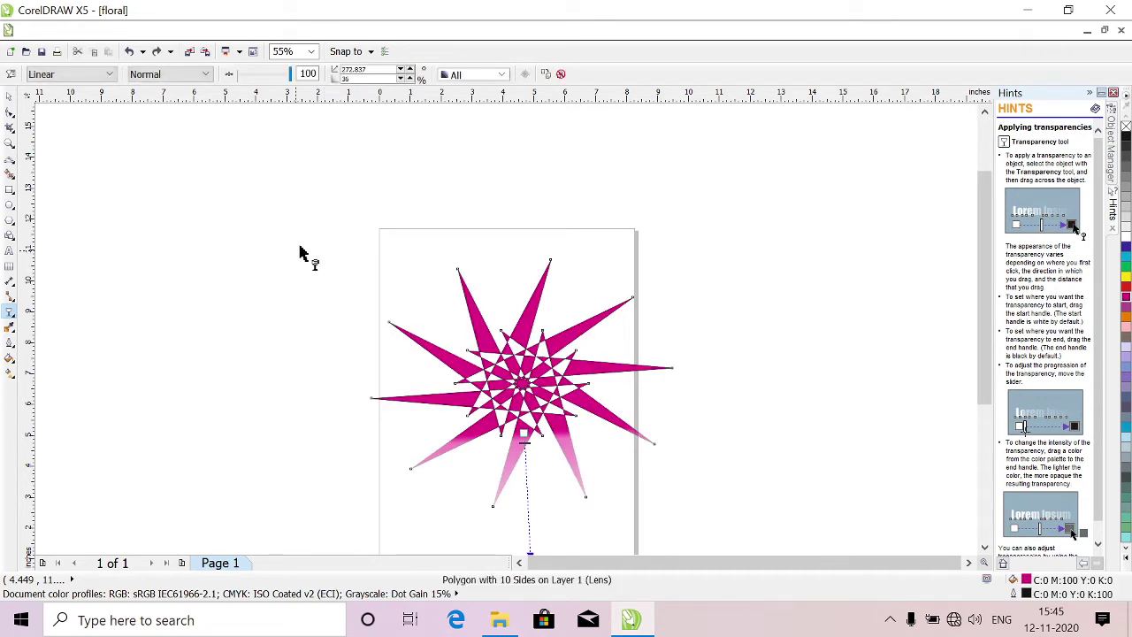
{"action": "key", "text": "ctrl+z"}
{"action": "key", "text": "ctrl+z"}
{"action": "key", "text": "ctrl+z"}
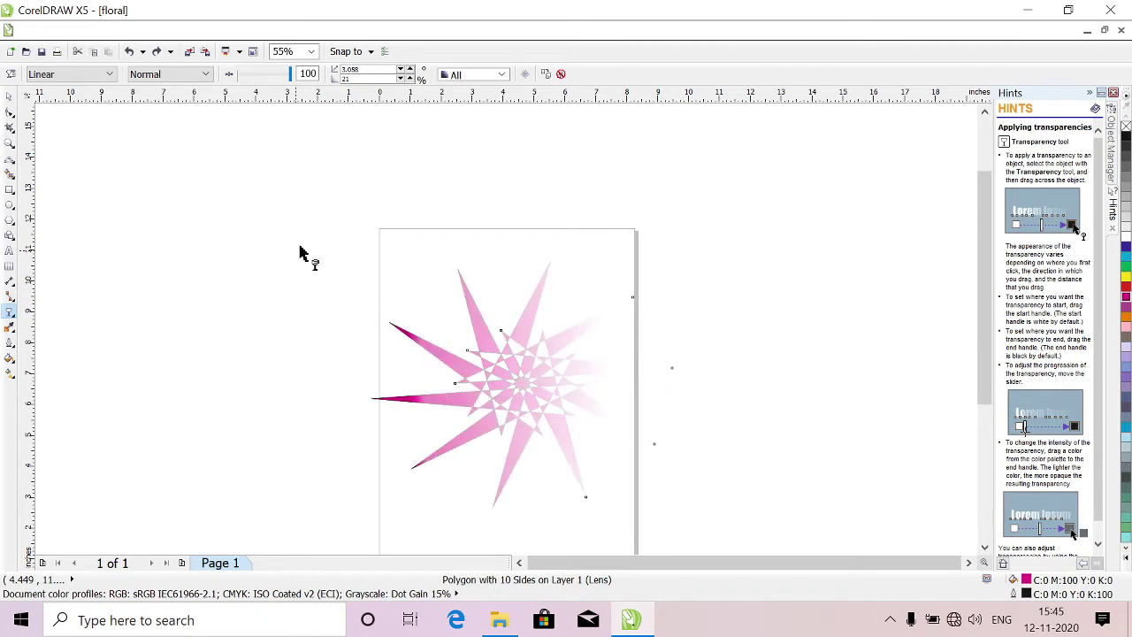
{"action": "key", "text": "ctrl+z"}
{"action": "key", "text": "ctrl+z"}
{"action": "key", "text": "ctrl+z"}
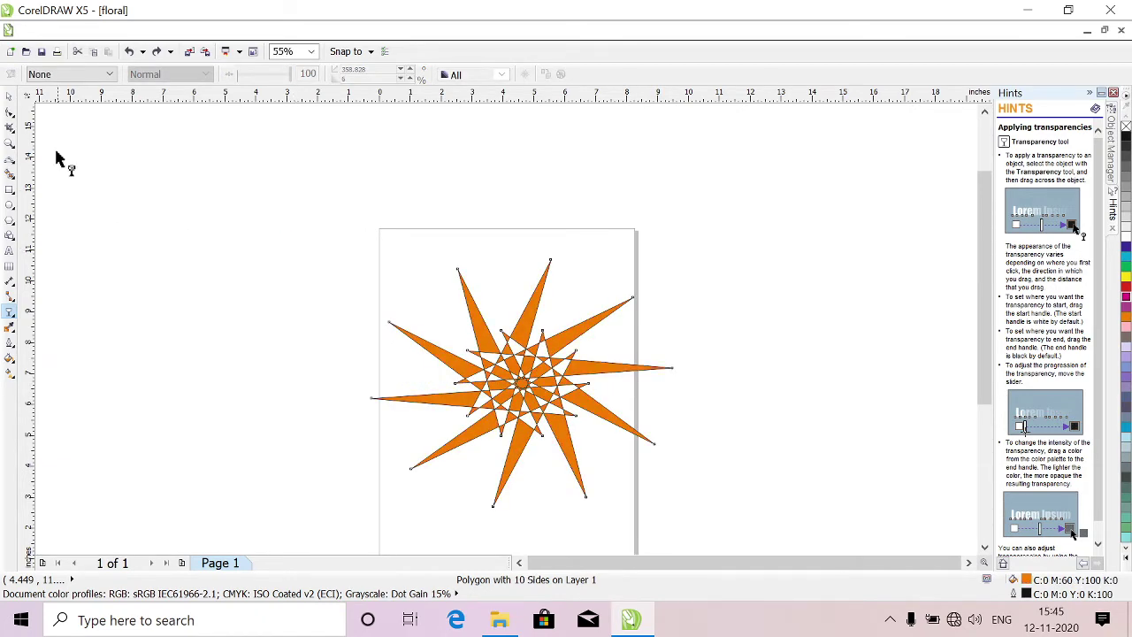
- Drag the orange ten-point star off the page to the canvas's upper left
{"action": "left_click", "coordinate": [7, 98]}
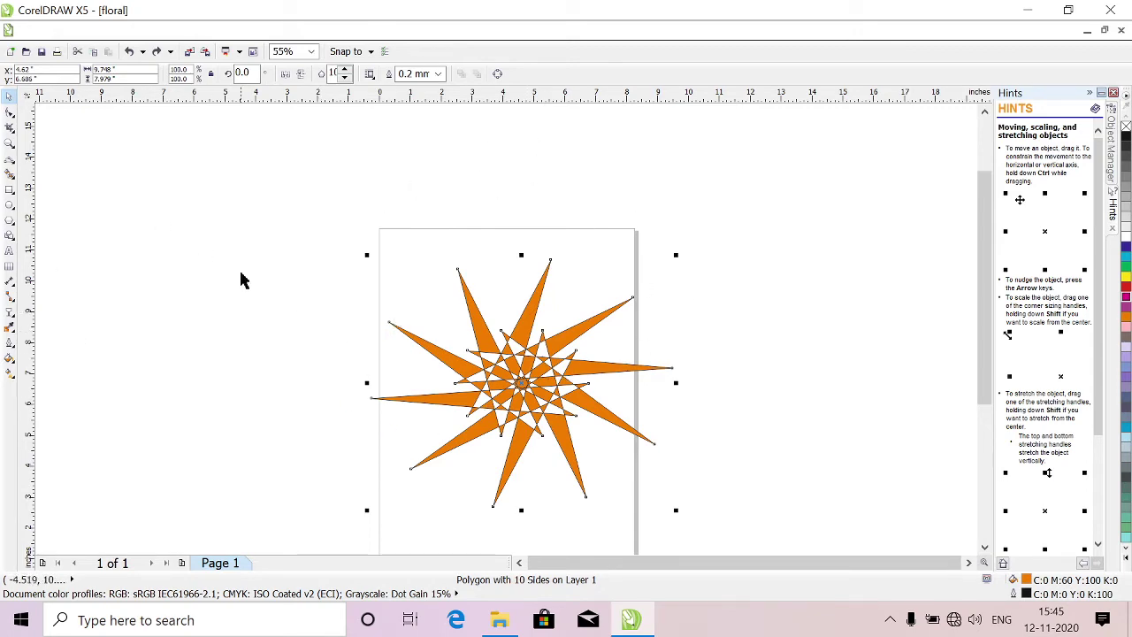
{"action": "left_click_drag", "start_coordinate": [519, 380], "coordinate": [217, 288]}
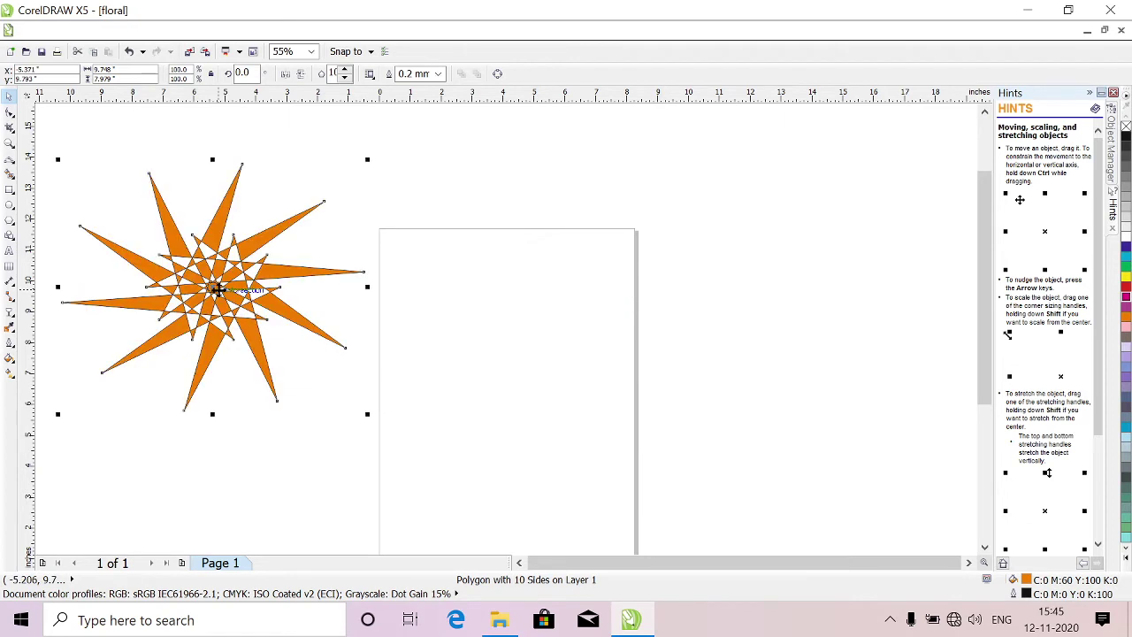
{"action": "left_click", "coordinate": [13, 228]}
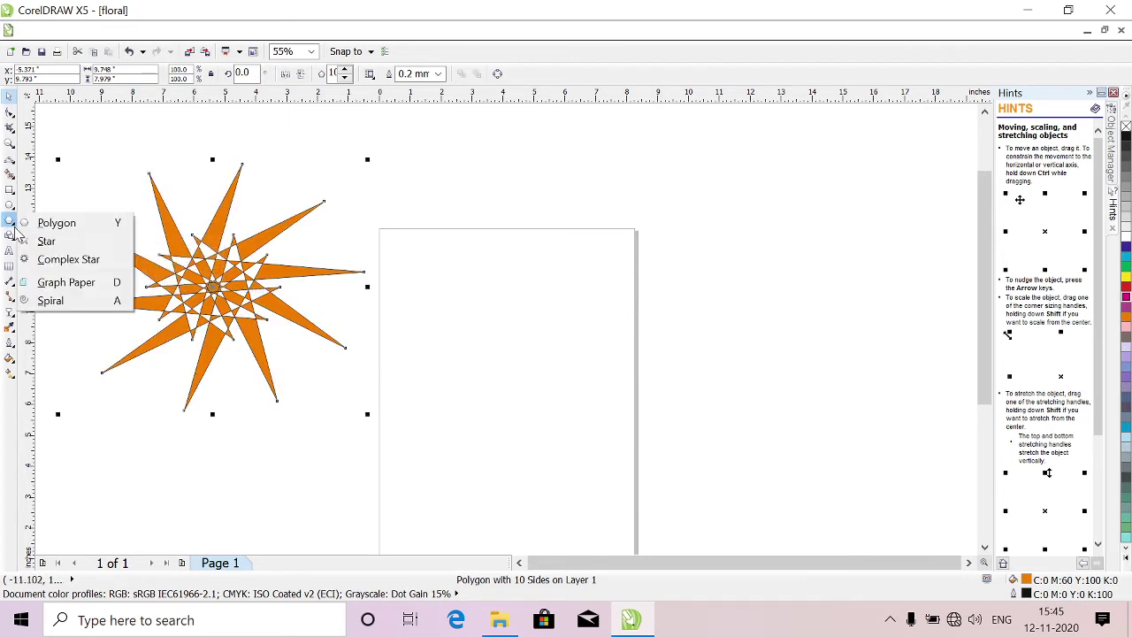
- Draw a nine-sided complex star in the middle of the page and fill it cyan
{"action": "left_click", "coordinate": [62, 262]}
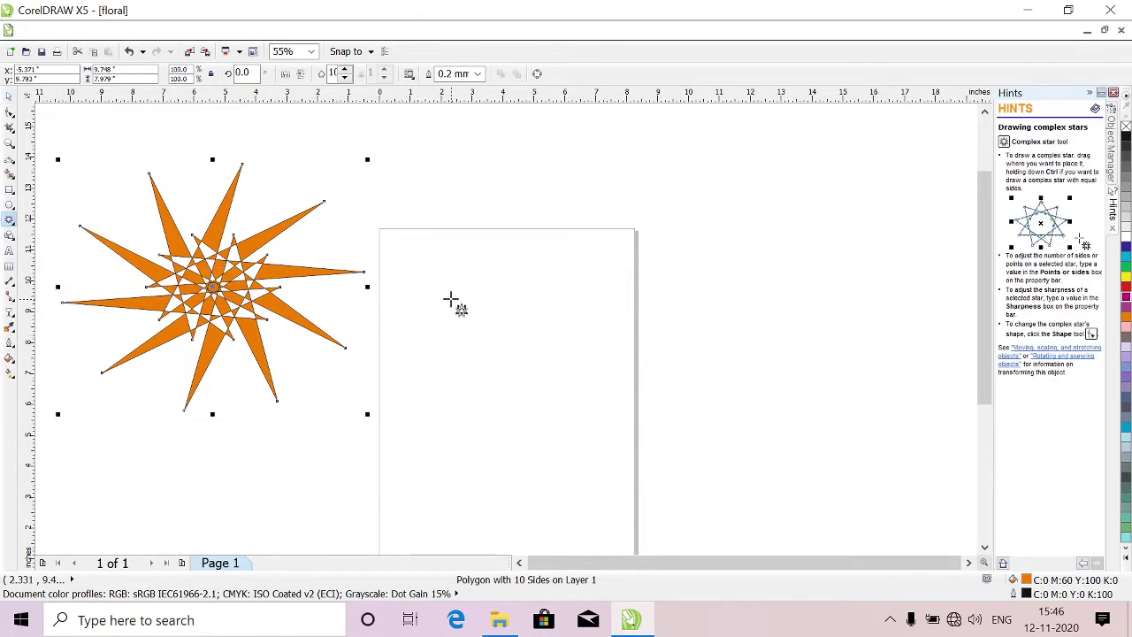
{"action": "left_click_drag", "start_coordinate": [450, 301], "coordinate": [636, 455]}
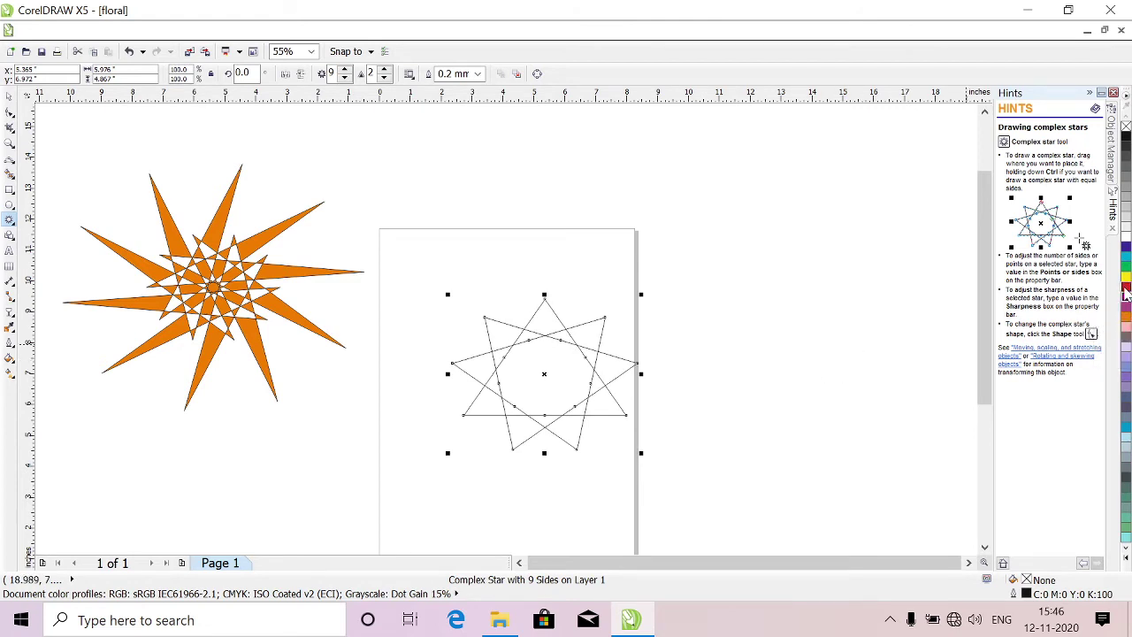
{"action": "left_click", "coordinate": [1128, 257]}
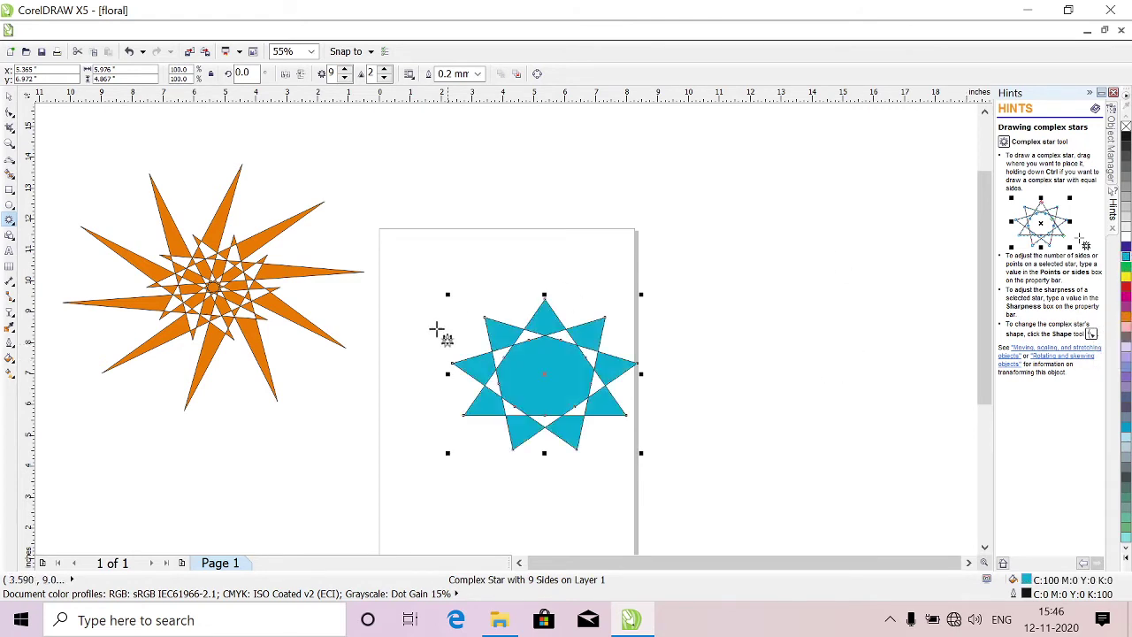
- Drag the cyan star's nodes to lengthen its points and twist the petals into a pinwheel
{"action": "left_click", "coordinate": [10, 113]}
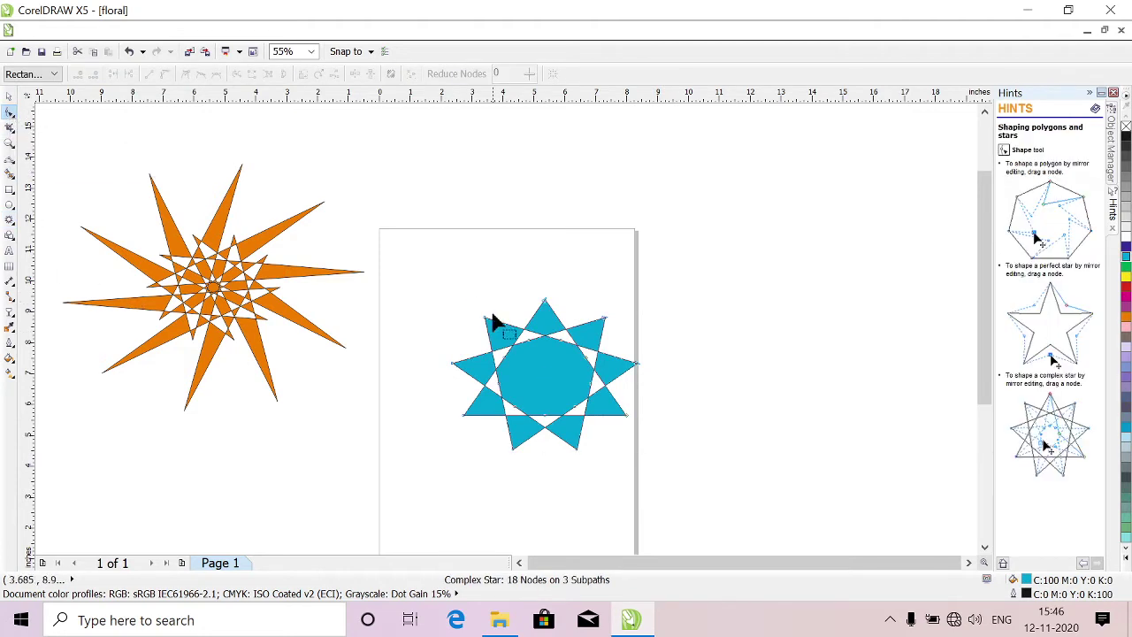
{"action": "left_click_drag", "start_coordinate": [485, 320], "coordinate": [674, 467]}
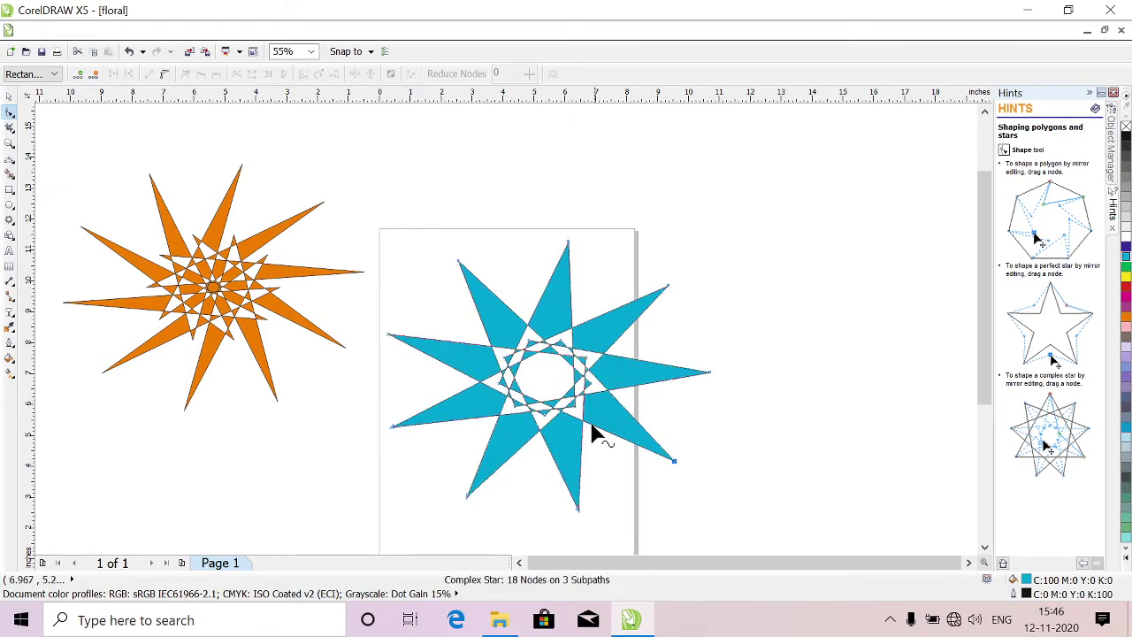
{"action": "left_click_drag", "start_coordinate": [511, 366], "coordinate": [672, 368]}
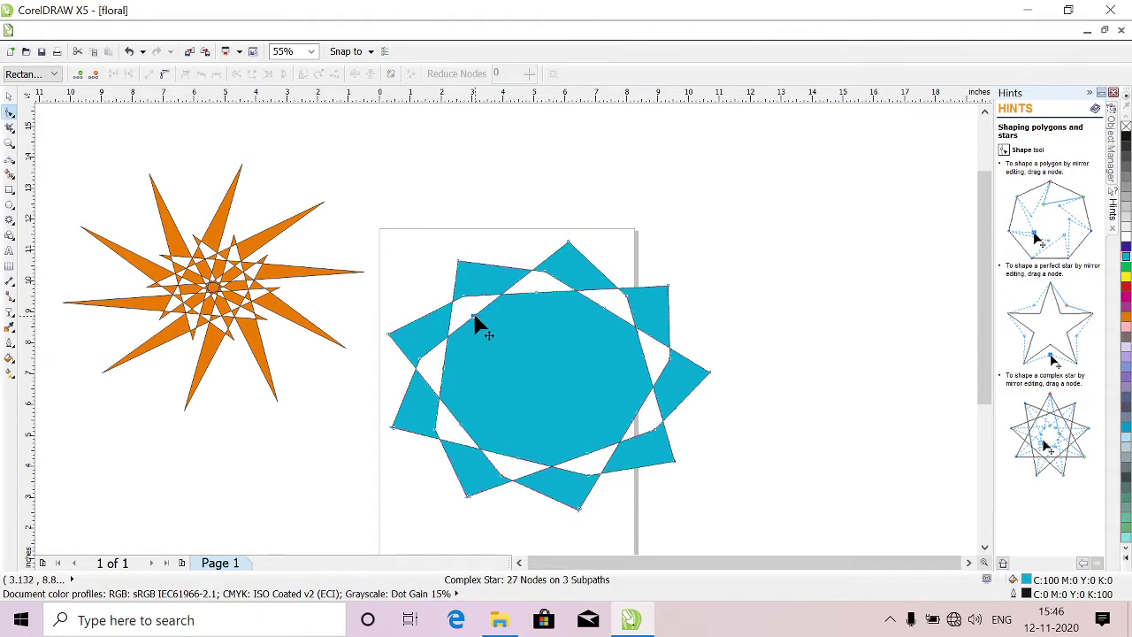
{"action": "left_click_drag", "start_coordinate": [472, 316], "coordinate": [519, 353]}
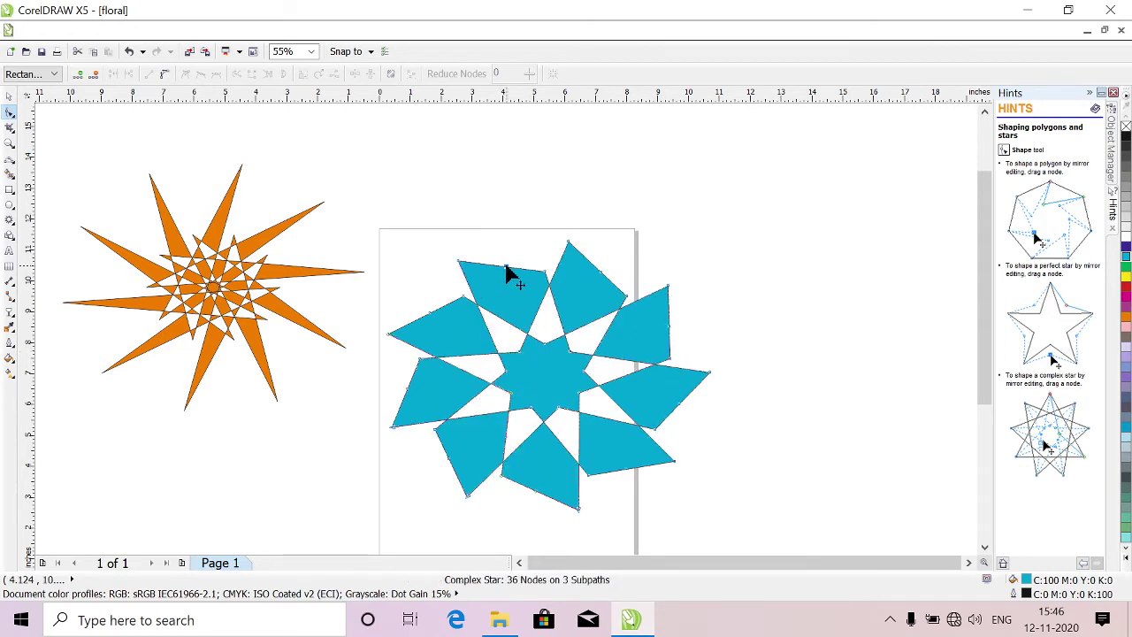
{"action": "left_click_drag", "start_coordinate": [507, 268], "coordinate": [512, 229]}
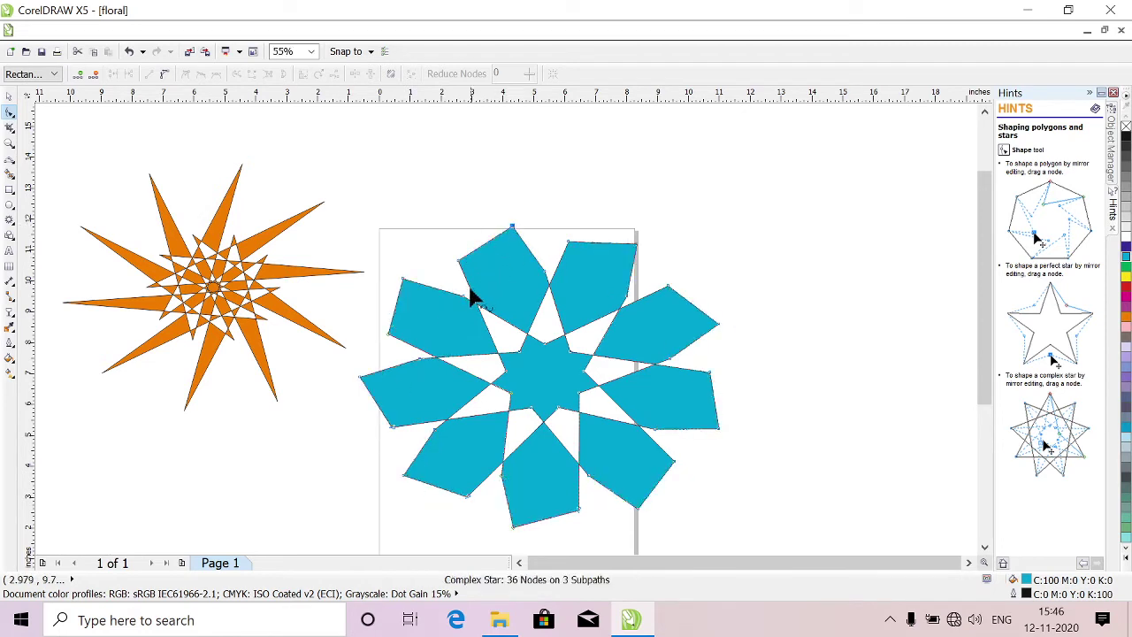
{"action": "left_click", "coordinate": [433, 297]}
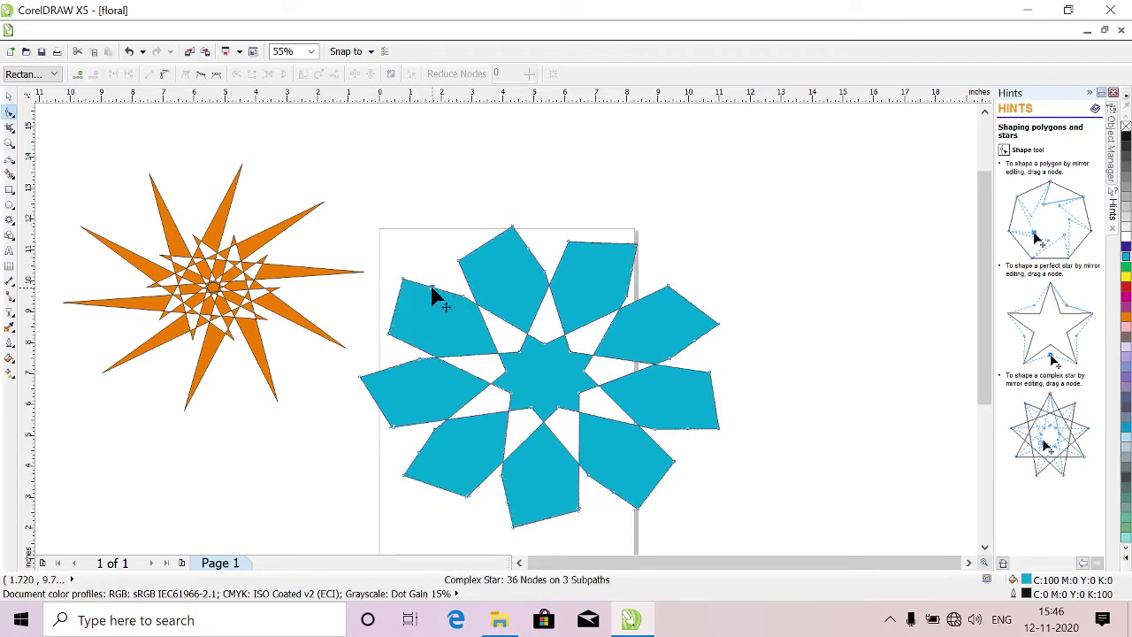
{"action": "left_click_drag", "start_coordinate": [433, 296], "coordinate": [451, 221]}
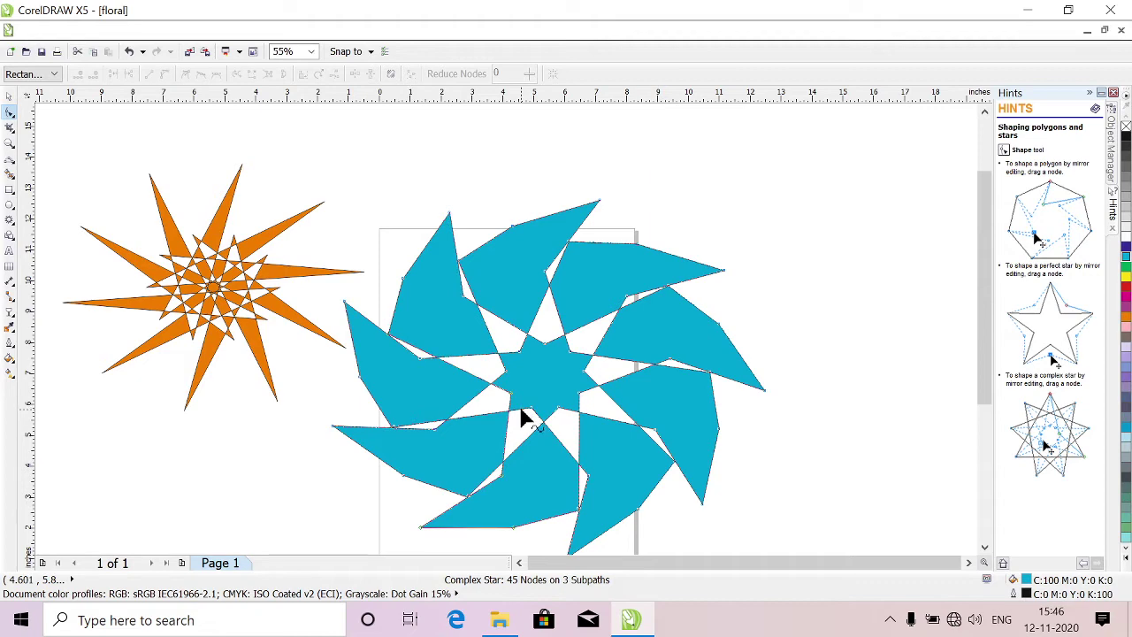
- Experiment with adding and dragging extra nodes on the star's arms, then undo the last edit
{"action": "left_click", "coordinate": [524, 416]}
{"action": "left_click_drag", "start_coordinate": [521, 415], "coordinate": [599, 177]}
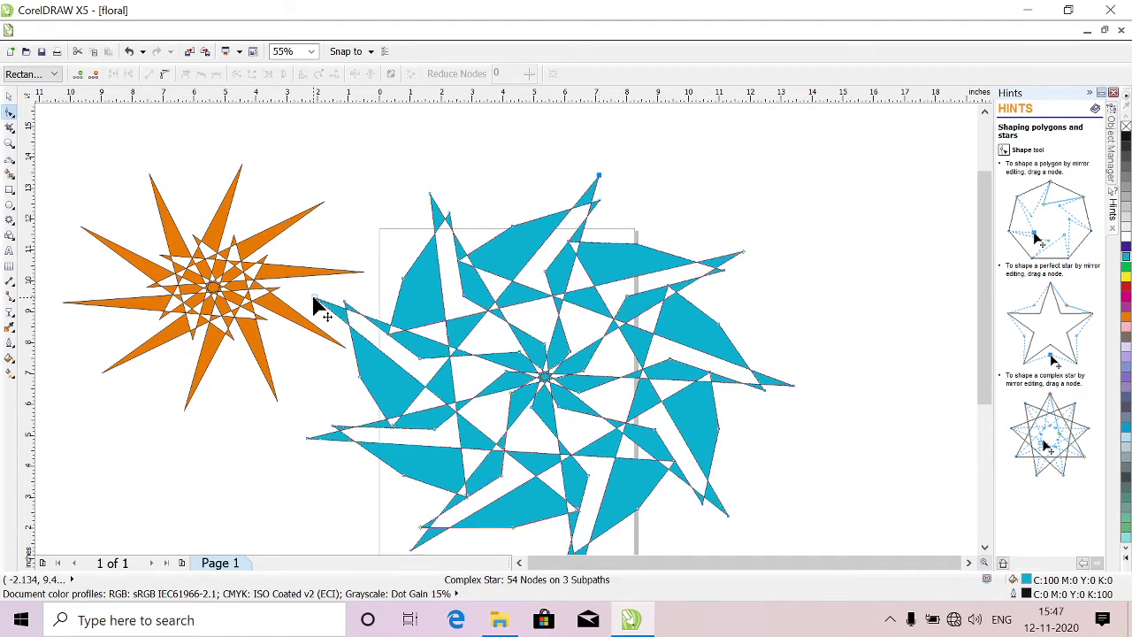
{"action": "left_click_drag", "start_coordinate": [316, 299], "coordinate": [635, 306]}
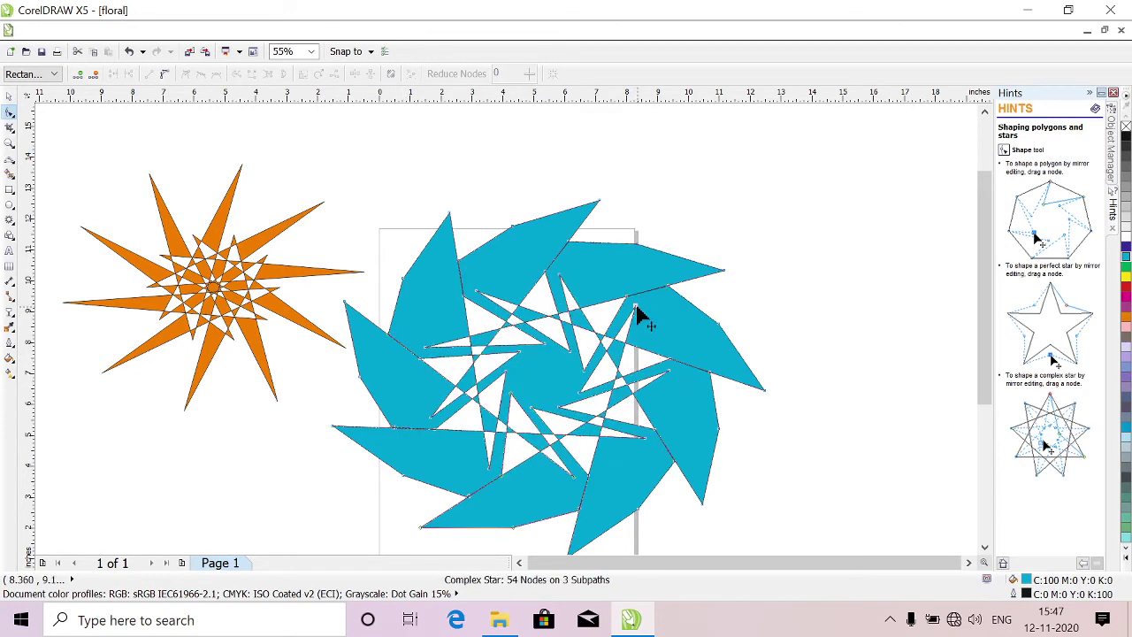
{"action": "double_click", "coordinate": [566, 217]}
{"action": "left_click_drag", "start_coordinate": [566, 216], "coordinate": [559, 168]}
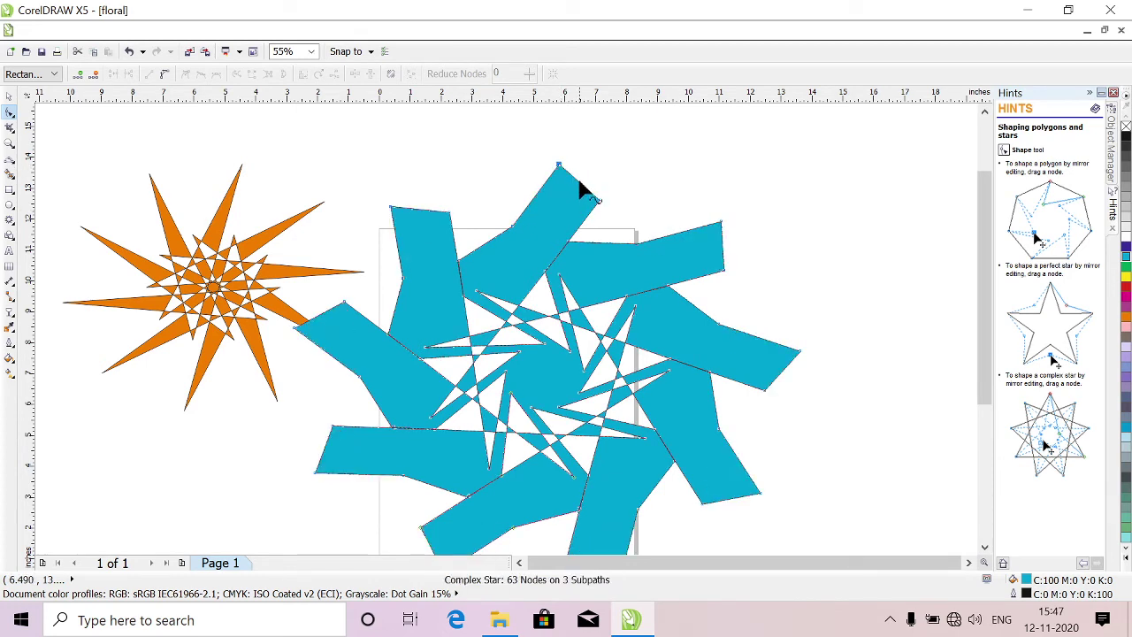
{"action": "double_click", "coordinate": [581, 186]}
{"action": "left_click_drag", "start_coordinate": [581, 186], "coordinate": [613, 162]}
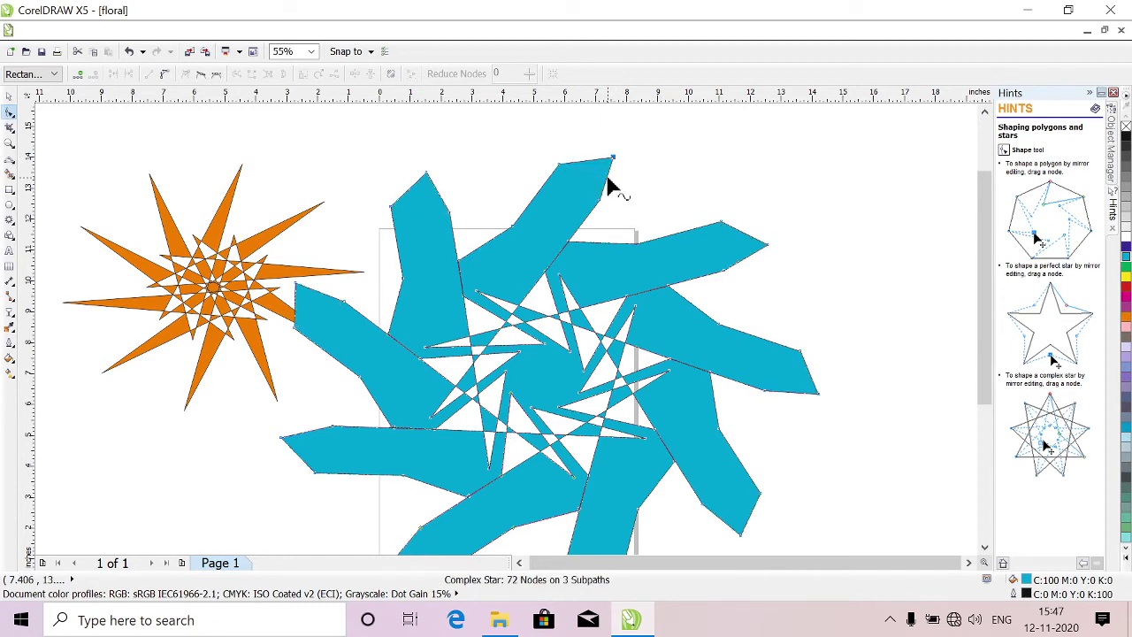
{"action": "double_click", "coordinate": [611, 186]}
{"action": "left_click_drag", "start_coordinate": [610, 186], "coordinate": [654, 198]}
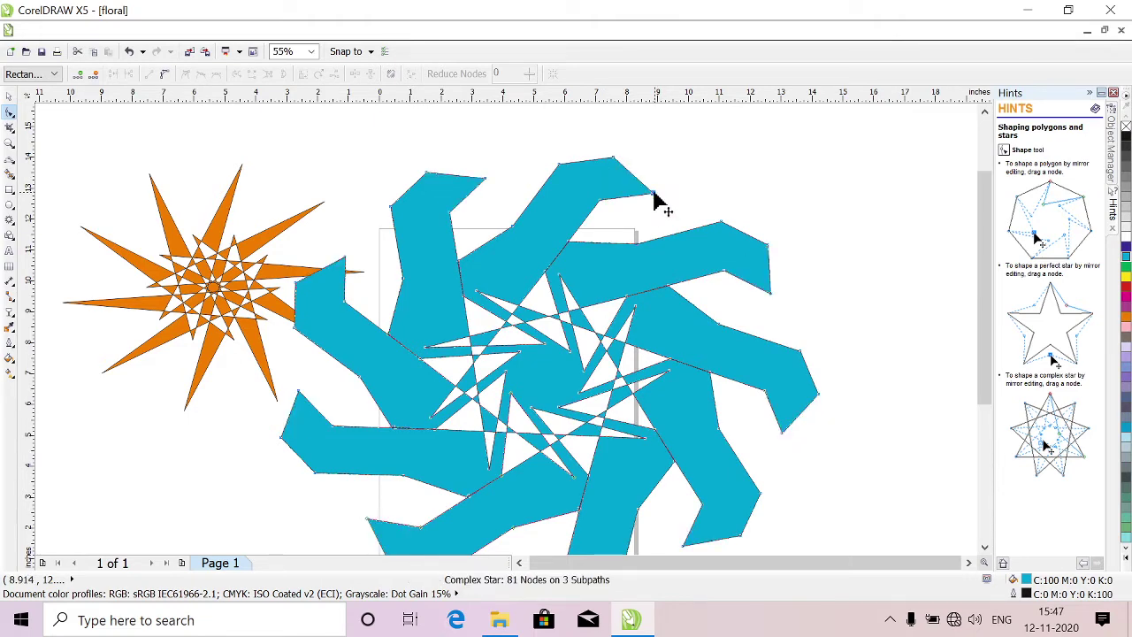
{"action": "key", "text": "ctrl+z"}
{"action": "key", "text": "ctrl+z"}
{"action": "key", "text": "ctrl+z"}
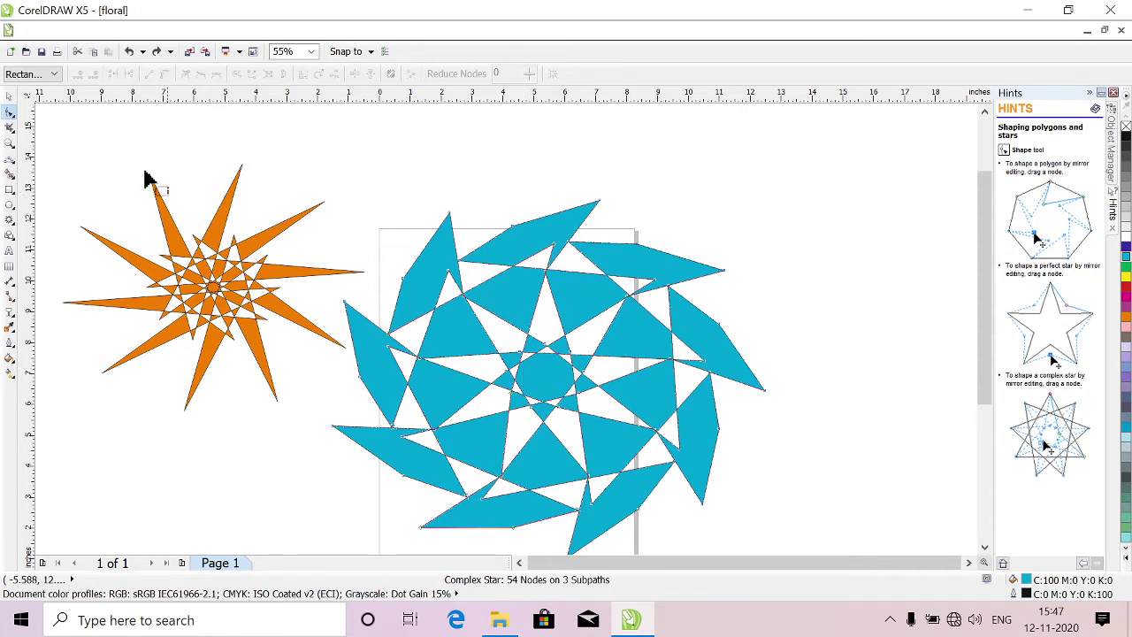
- Scale the cyan pinwheel star down to about 65% and place it right of the page
{"action": "left_click", "coordinate": [9, 97]}
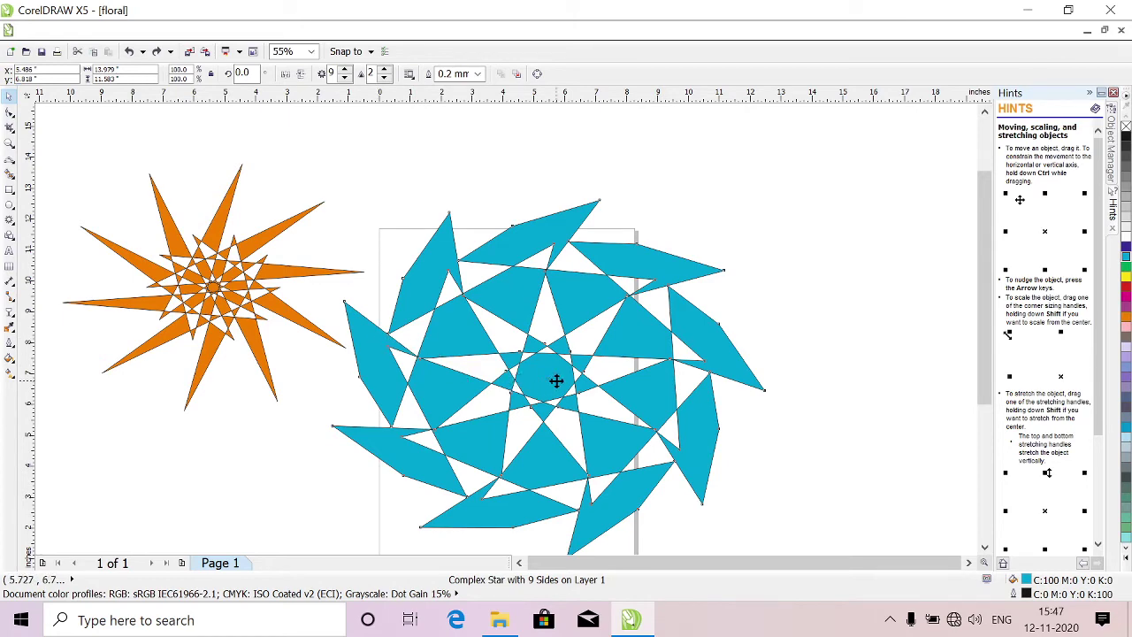
{"action": "left_click_drag", "start_coordinate": [555, 380], "coordinate": [603, 336]}
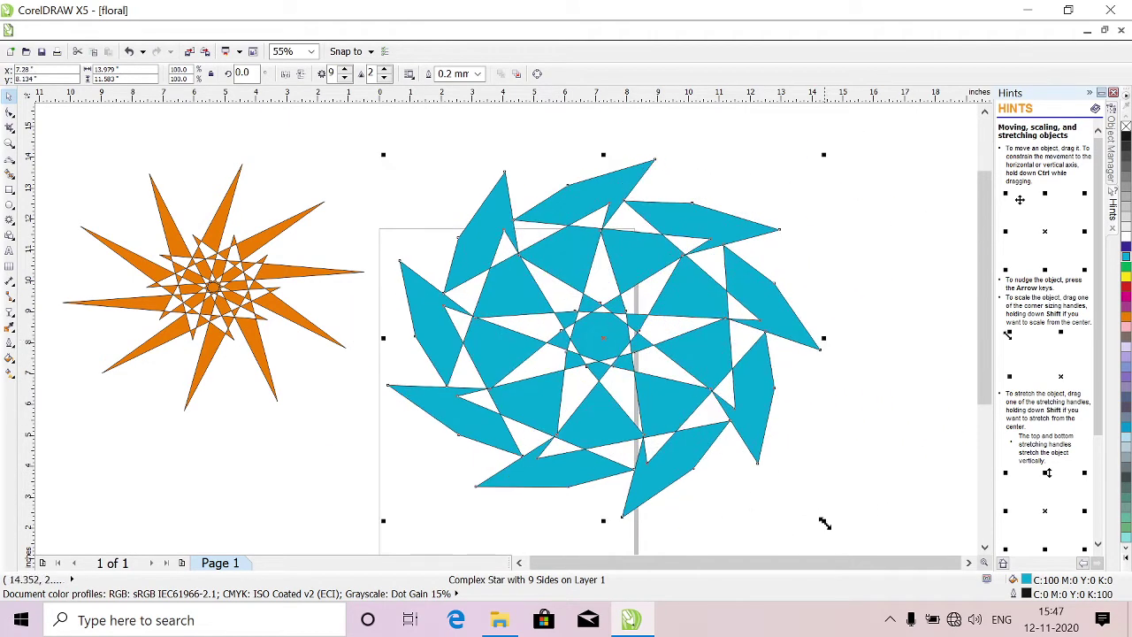
{"action": "left_click_drag", "start_coordinate": [822, 524], "coordinate": [673, 396]}
{"action": "left_click_drag", "start_coordinate": [519, 281], "coordinate": [820, 294]}
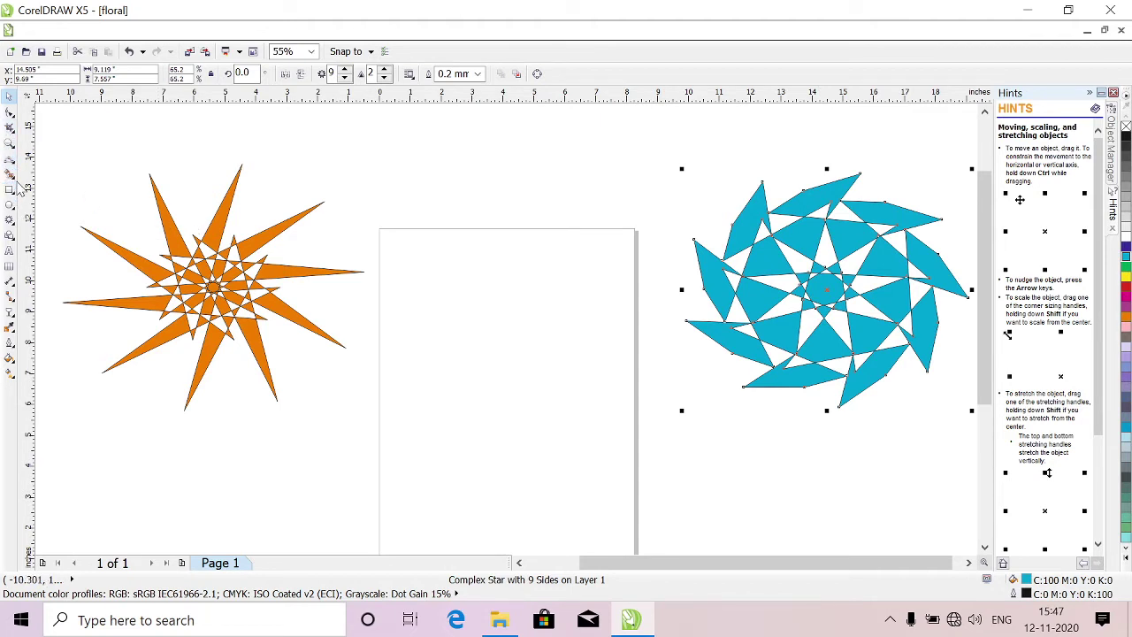
- Draw a closed, curved leaf-shaped petal with Bézier segments in the page centre
{"action": "left_click", "coordinate": [9, 161]}
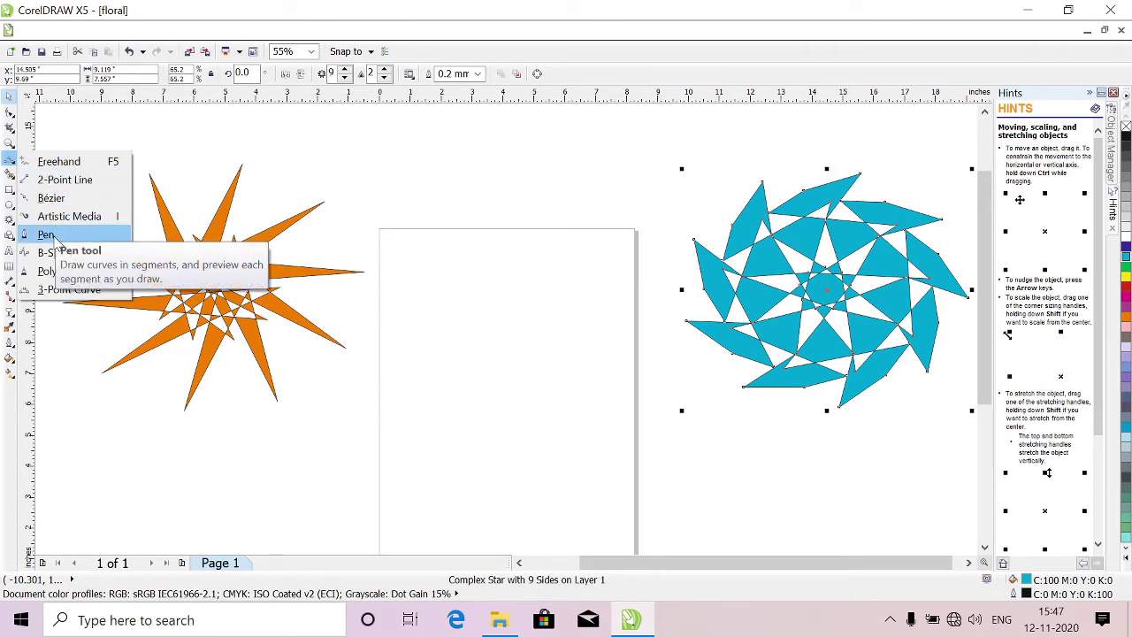
{"action": "left_click", "coordinate": [52, 198]}
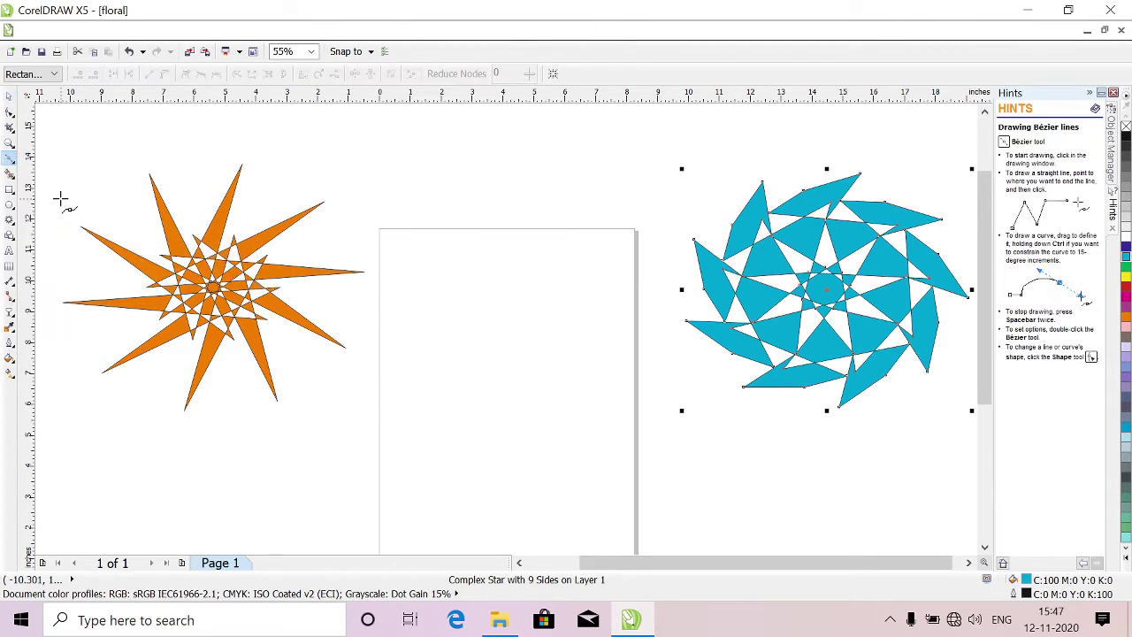
{"action": "left_click", "coordinate": [474, 377]}
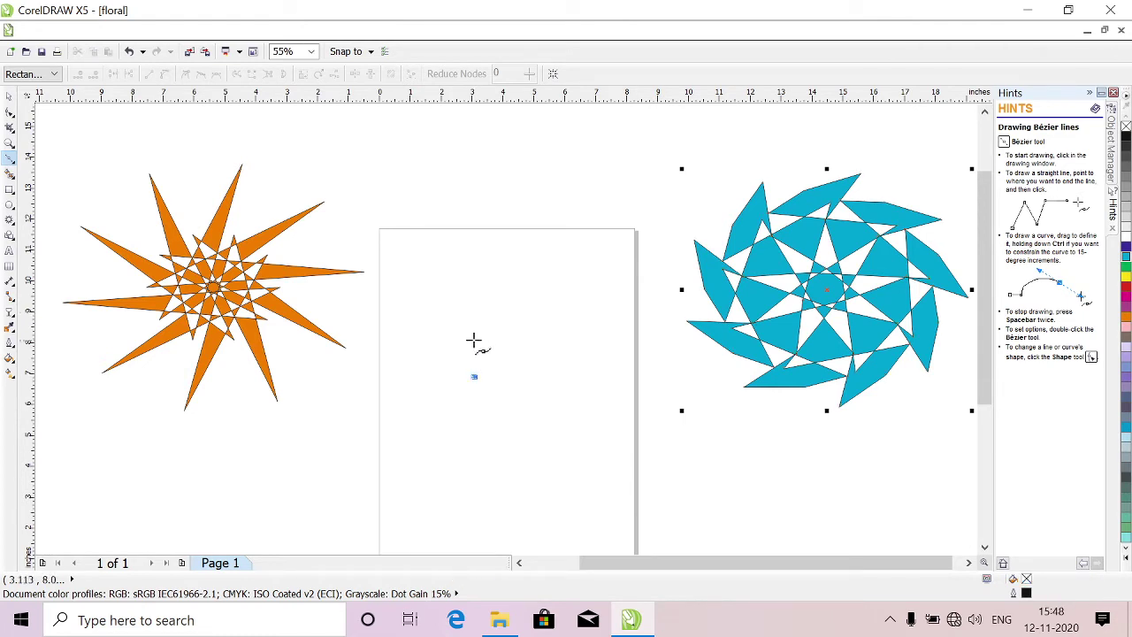
{"action": "left_click", "coordinate": [469, 312]}
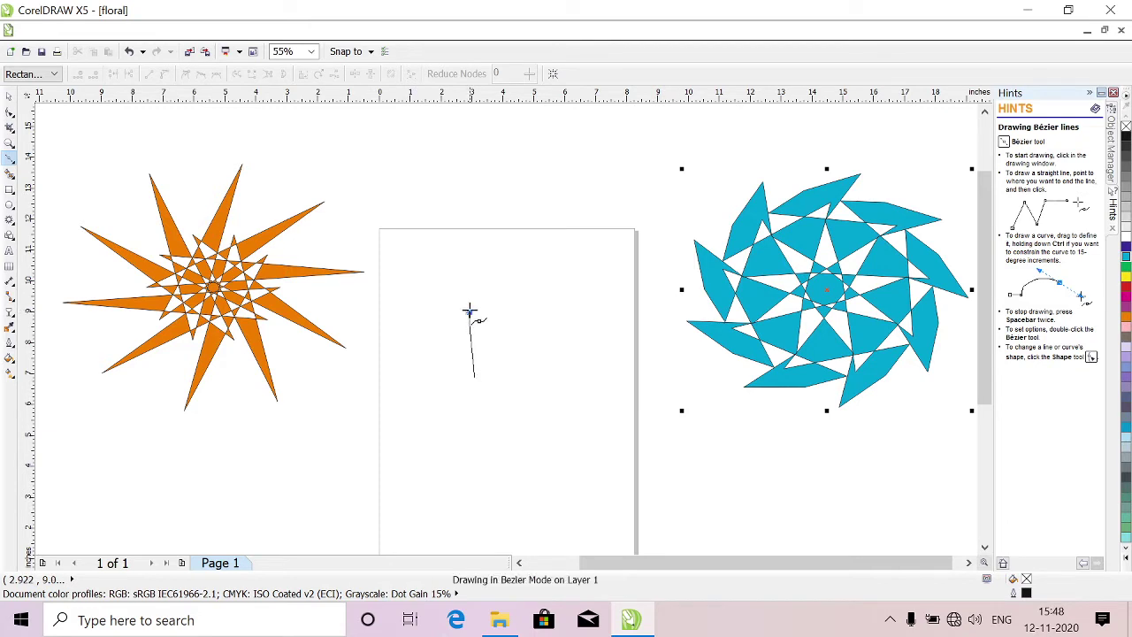
{"action": "left_click_drag", "start_coordinate": [468, 312], "coordinate": [488, 283]}
{"action": "double_click", "coordinate": [487, 279]}
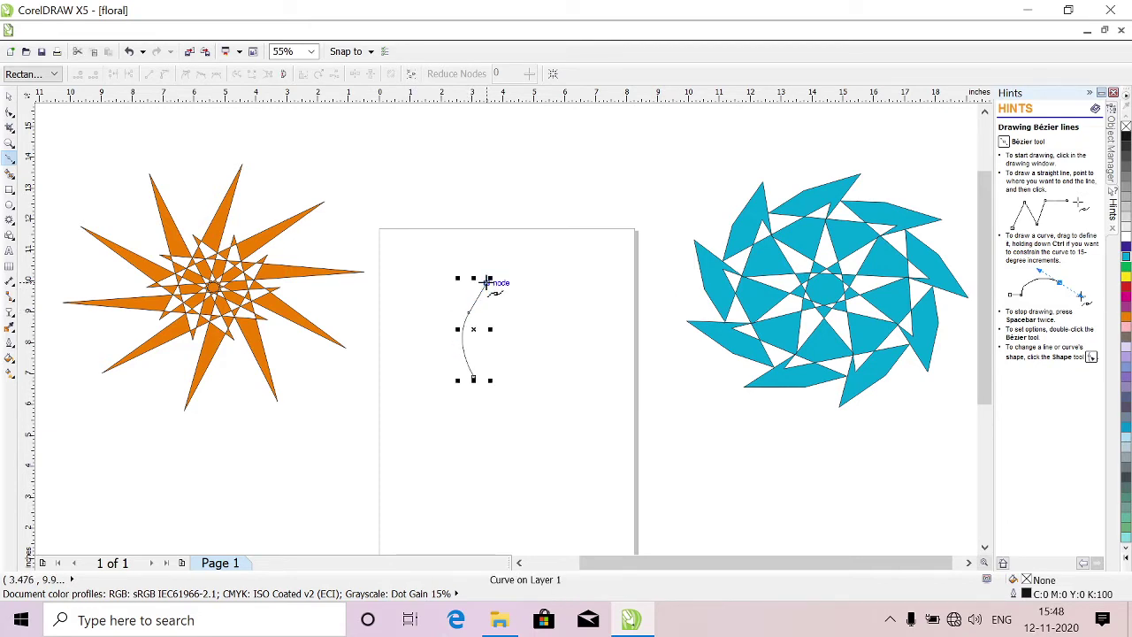
{"action": "left_click", "coordinate": [478, 378]}
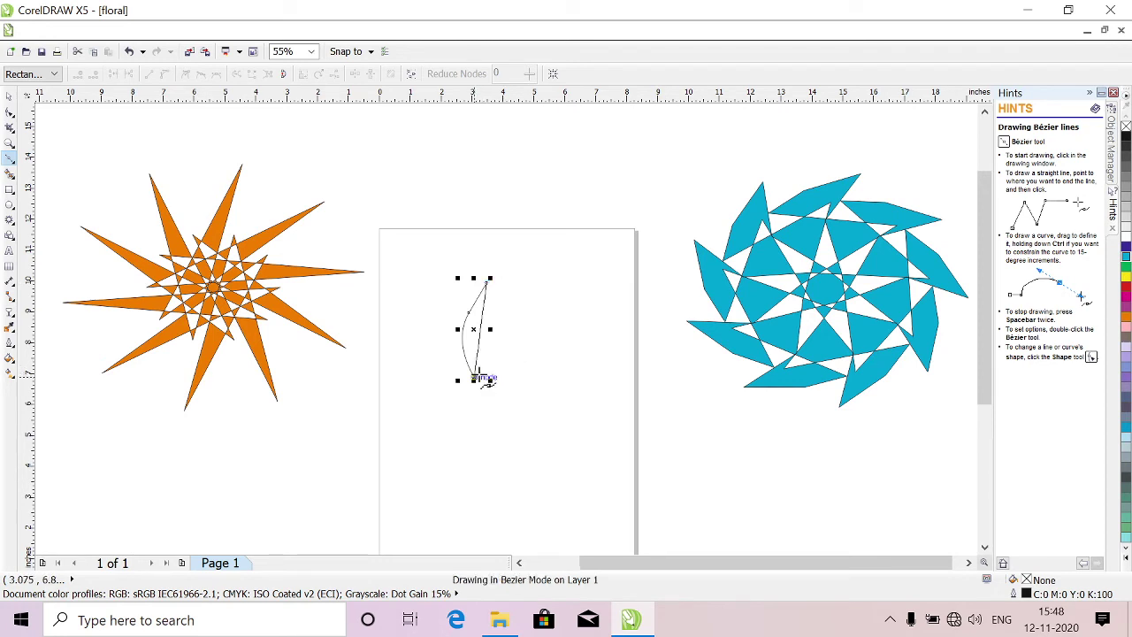
{"action": "left_click_drag", "start_coordinate": [479, 377], "coordinate": [509, 360]}
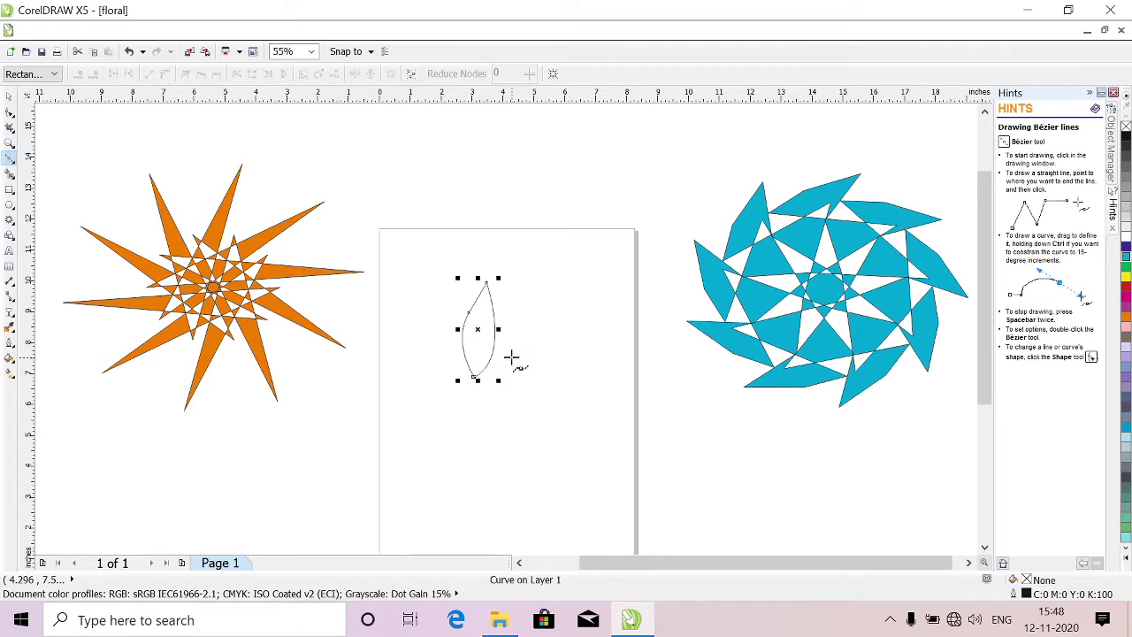
{"action": "left_click", "coordinate": [543, 299]}
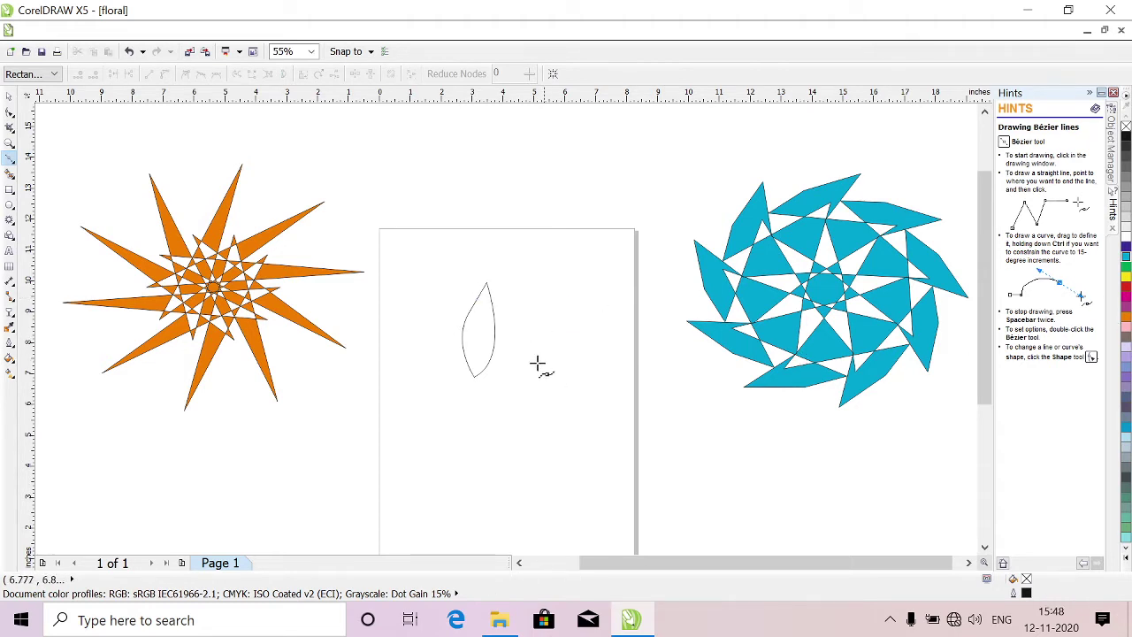
{"action": "left_click", "coordinate": [9, 99]}
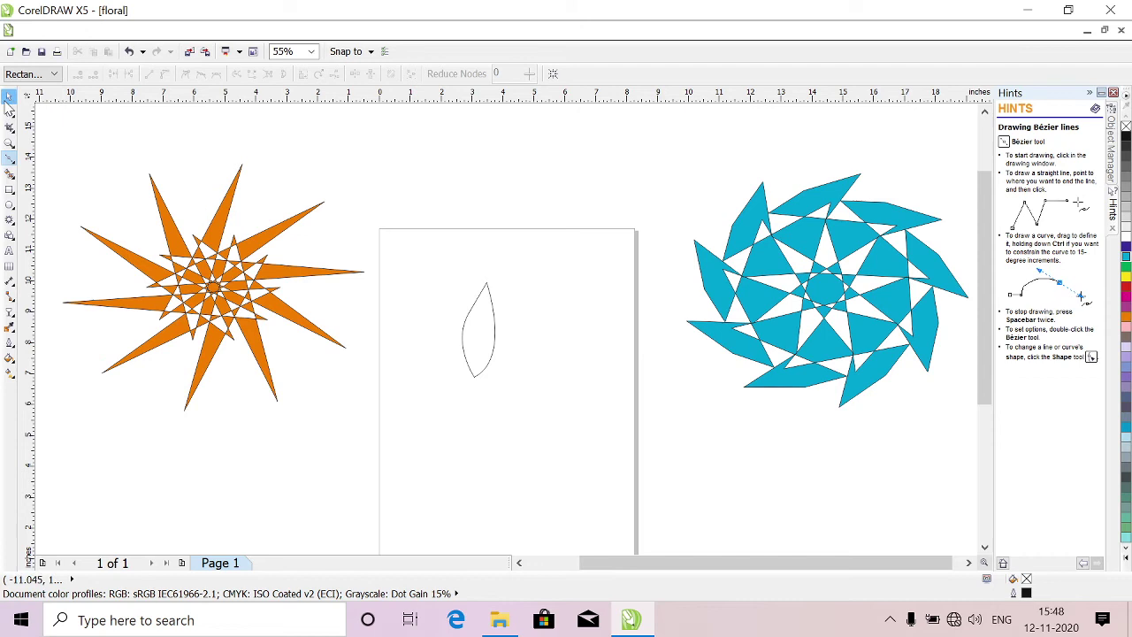
- Fill the leaf with magenta and add a linear transparency so it fades lighter toward its bottom
{"action": "left_click", "coordinate": [468, 337]}
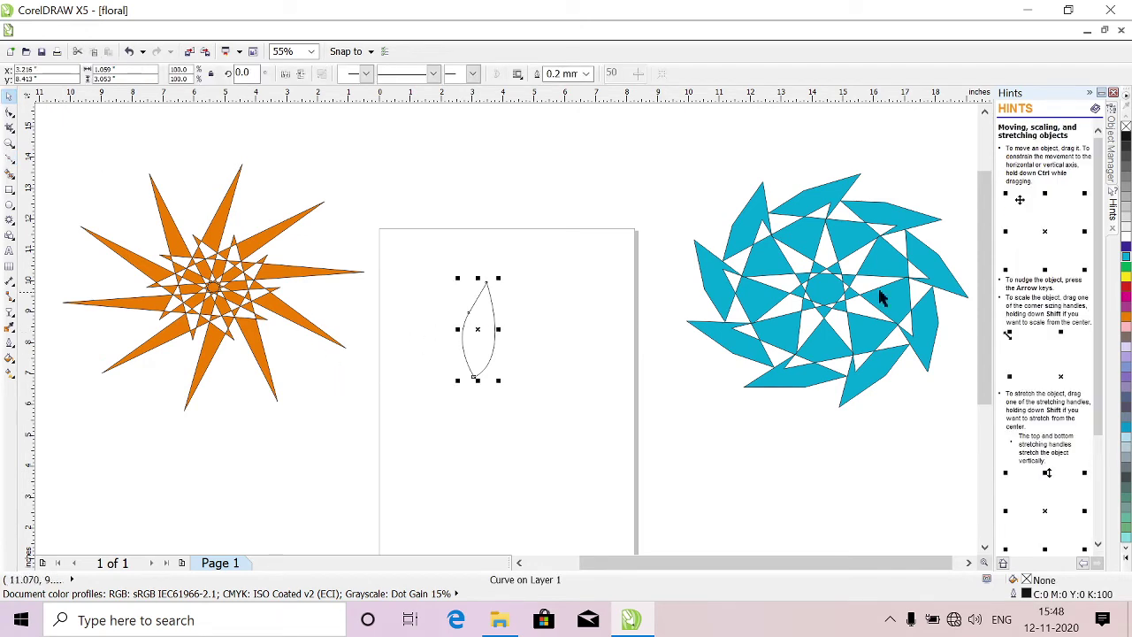
{"action": "left_click", "coordinate": [1126, 301]}
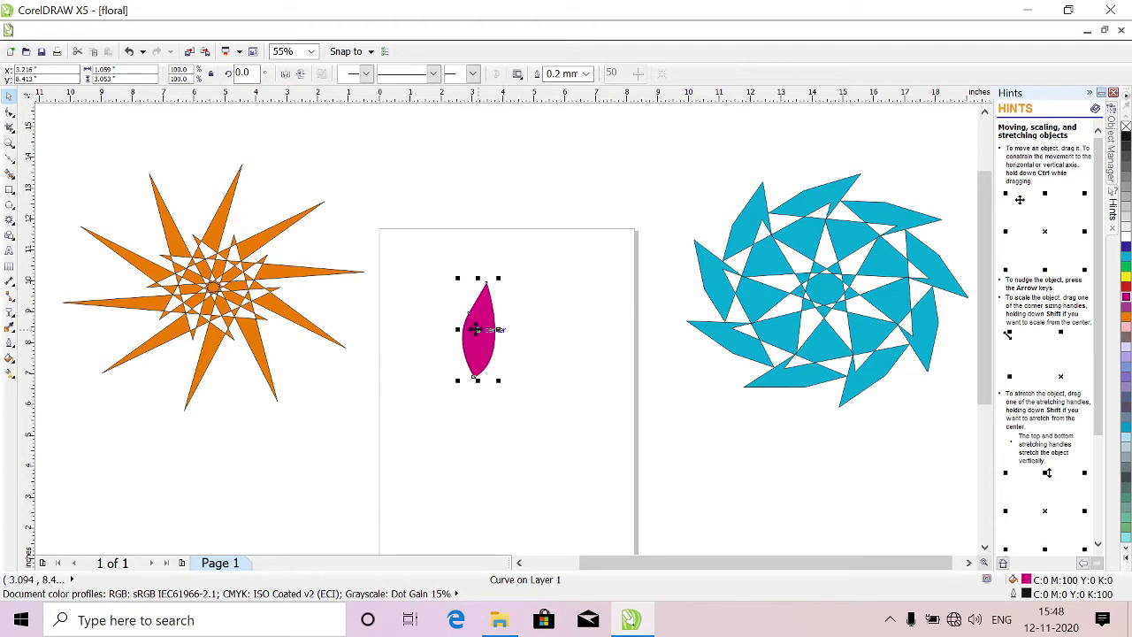
{"action": "left_click", "coordinate": [10, 313]}
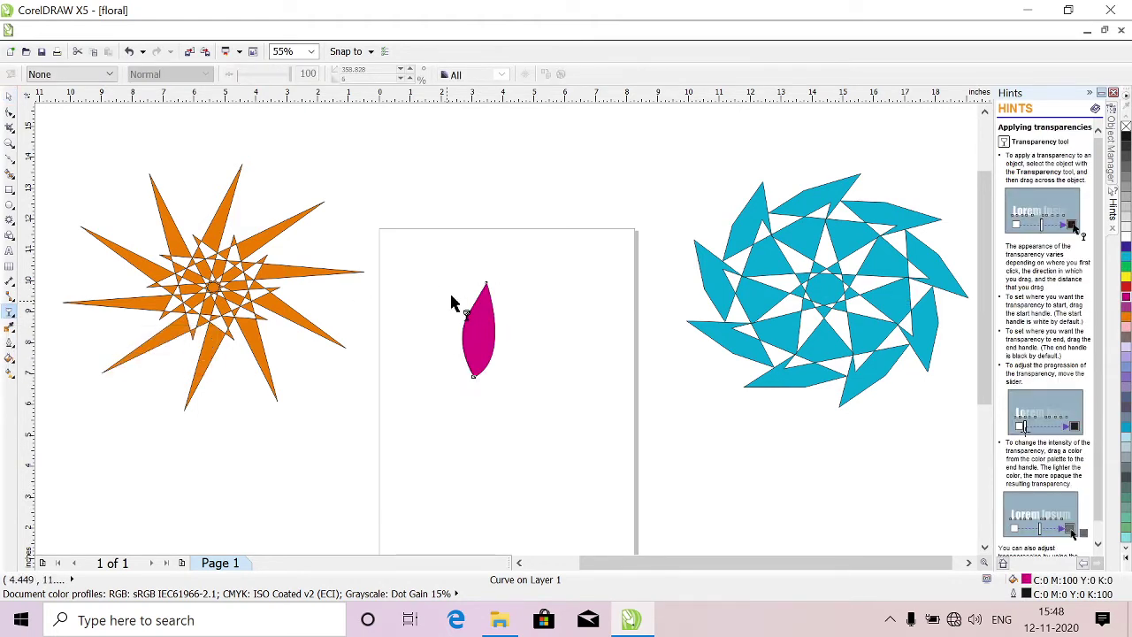
{"action": "left_click_drag", "start_coordinate": [479, 307], "coordinate": [474, 395]}
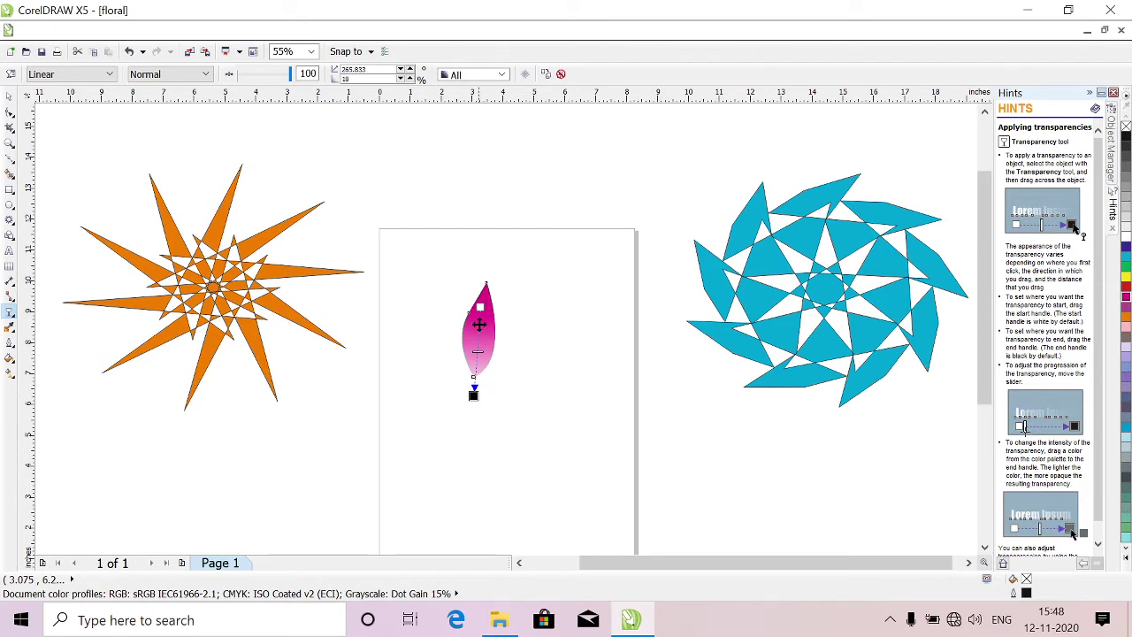
{"action": "left_click_drag", "start_coordinate": [478, 307], "coordinate": [516, 289]}
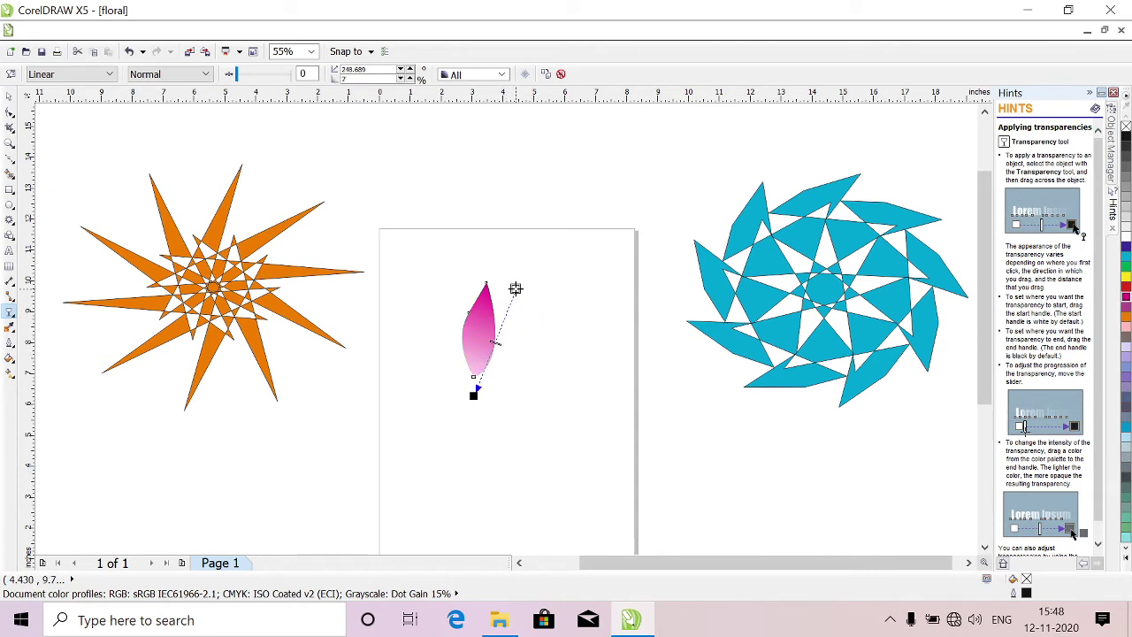
{"action": "left_click", "coordinate": [416, 347]}
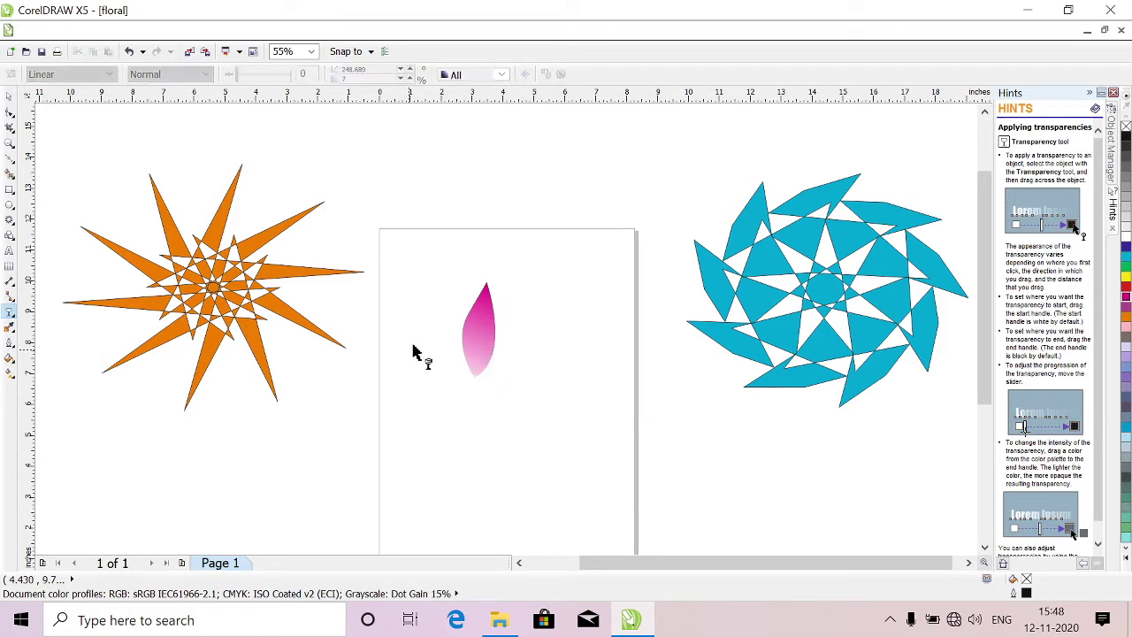
{"action": "left_click", "coordinate": [484, 364]}
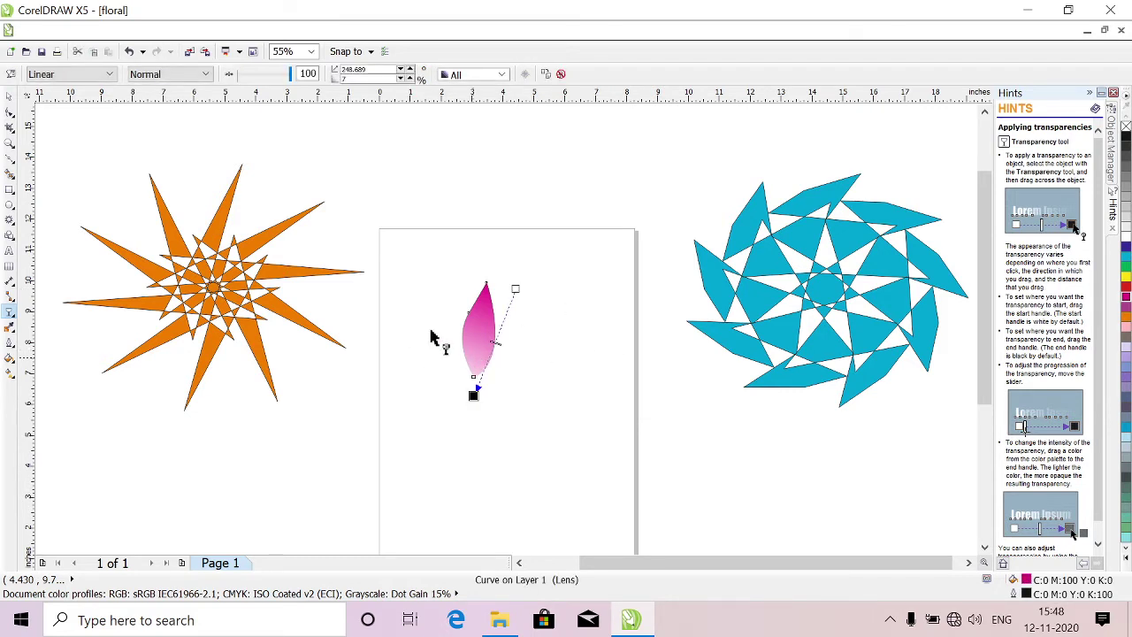
{"action": "left_click", "coordinate": [9, 95]}
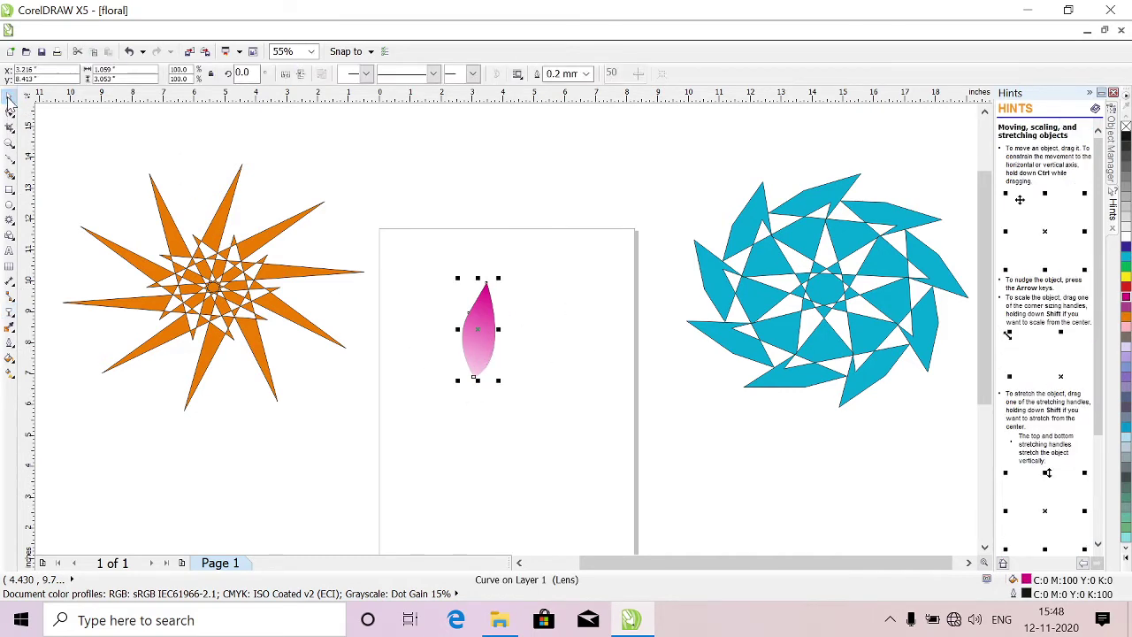
- Move the leaf's rotation pivot to its bottom tip and tilt it 8.5° upright
{"action": "left_click", "coordinate": [477, 330]}
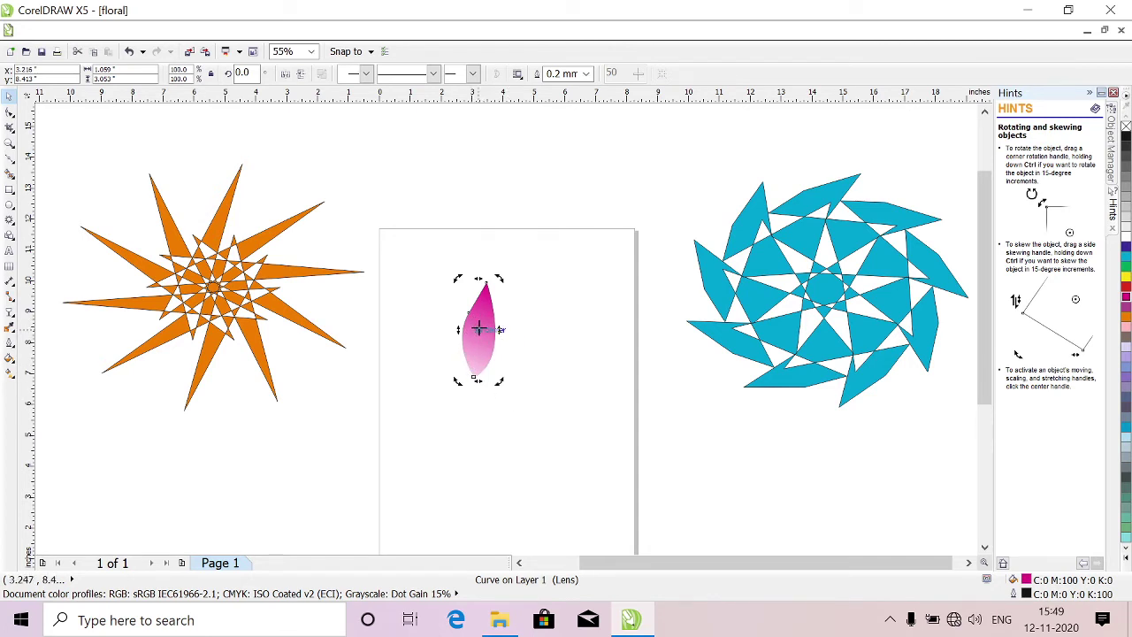
{"action": "mouse_move", "coordinate": [477, 329]}
{"action": "left_mouse_down"}
{"action": "mouse_move", "coordinate": [468, 392]}
{"action": "mouse_move", "coordinate": [472, 382]}
{"action": "left_mouse_up"}
{"action": "mouse_move", "coordinate": [500, 281]}
{"action": "left_mouse_down"}
{"action": "mouse_move", "coordinate": [480, 270]}
{"action": "mouse_move", "coordinate": [490, 277]}
{"action": "left_mouse_up"}
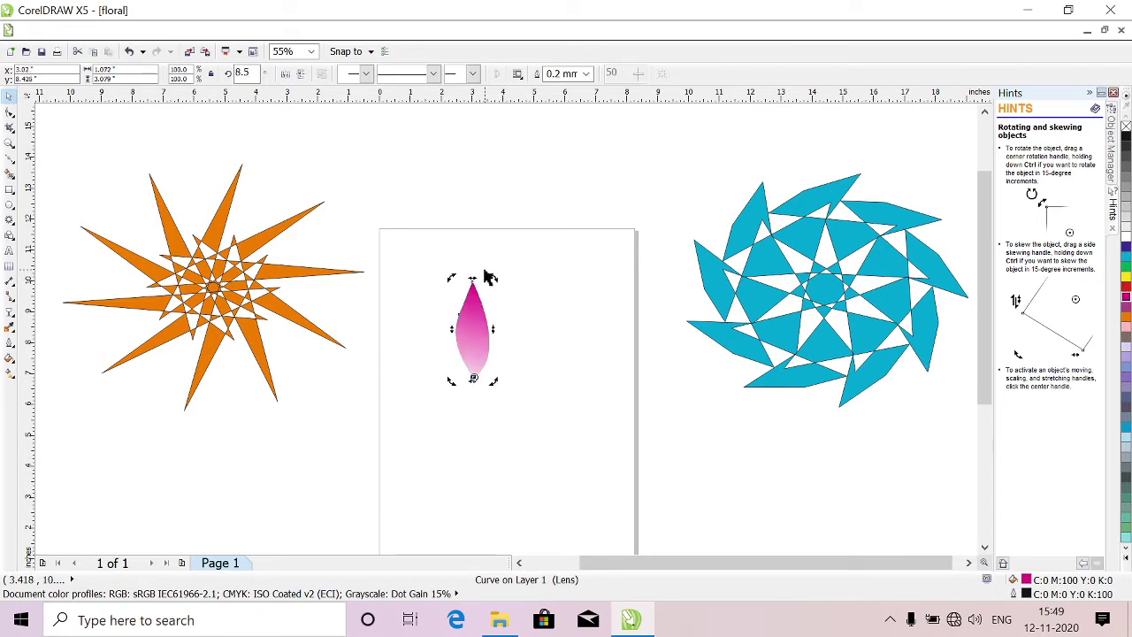
{"action": "left_click", "coordinate": [473, 342]}
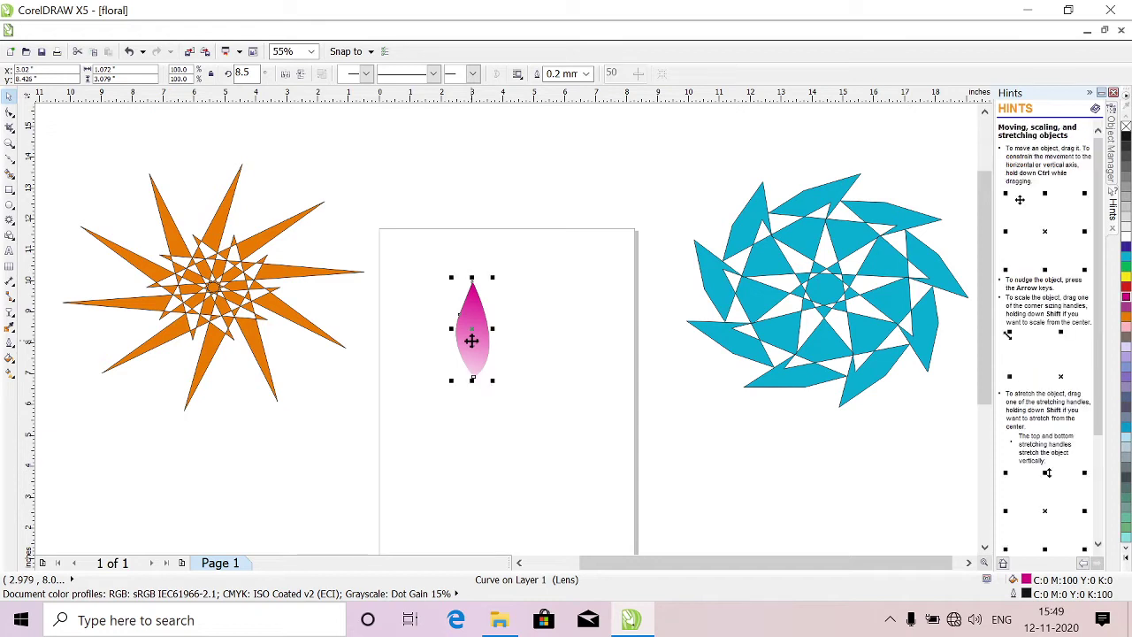
{"action": "left_click", "coordinate": [472, 340]}
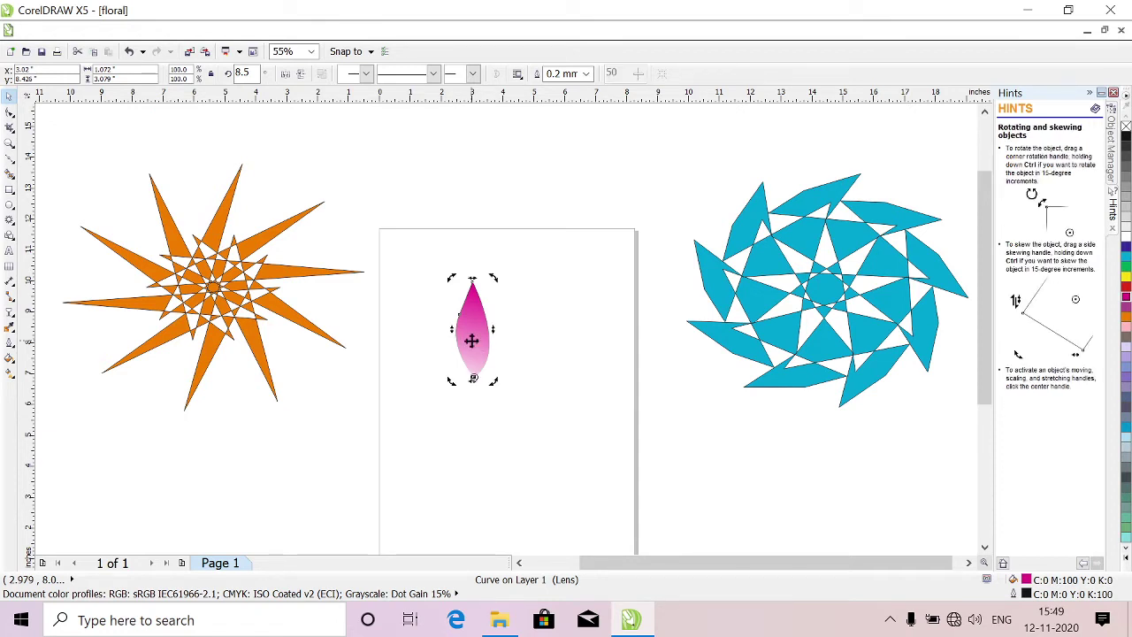
{"action": "scroll", "coordinate": [471, 340], "scroll_direction": "right", "scroll_amount": 1}
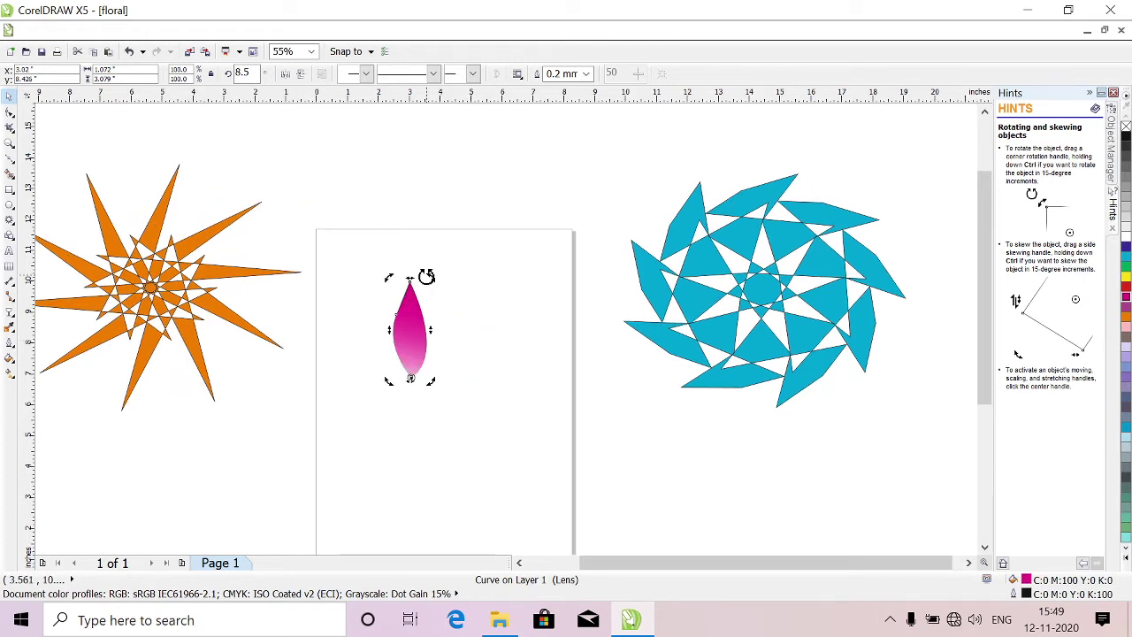
- Drop rotated copies of the petal swinging to the right around its base point
{"action": "left_click_drag", "start_coordinate": [427, 277], "coordinate": [496, 317]}
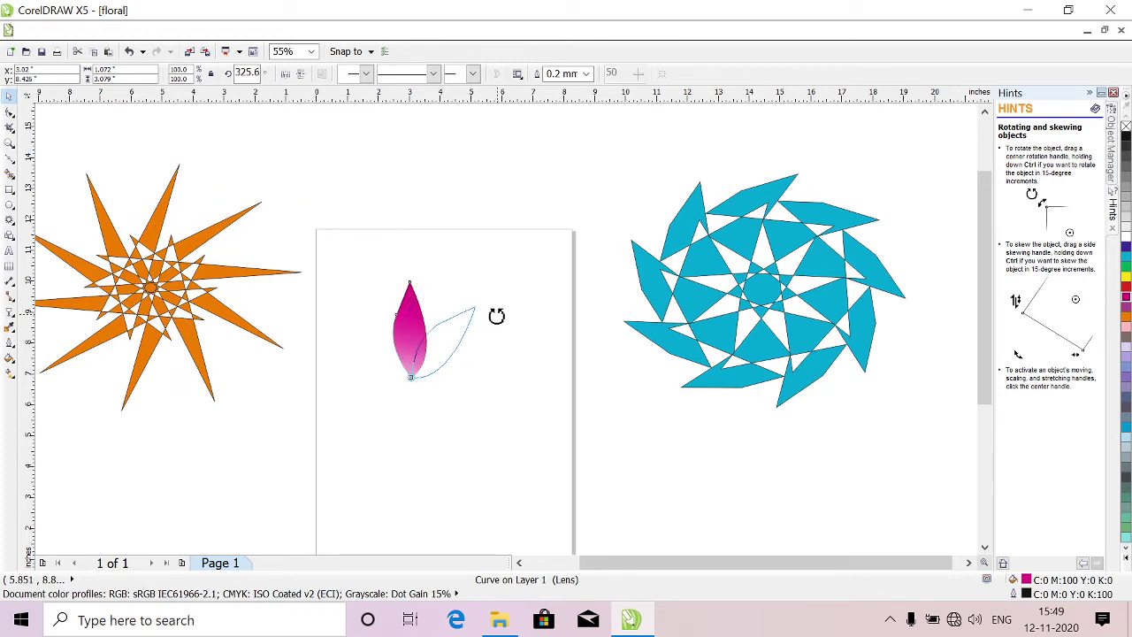
{"action": "left_click_drag", "start_coordinate": [497, 316], "coordinate": [482, 307]}
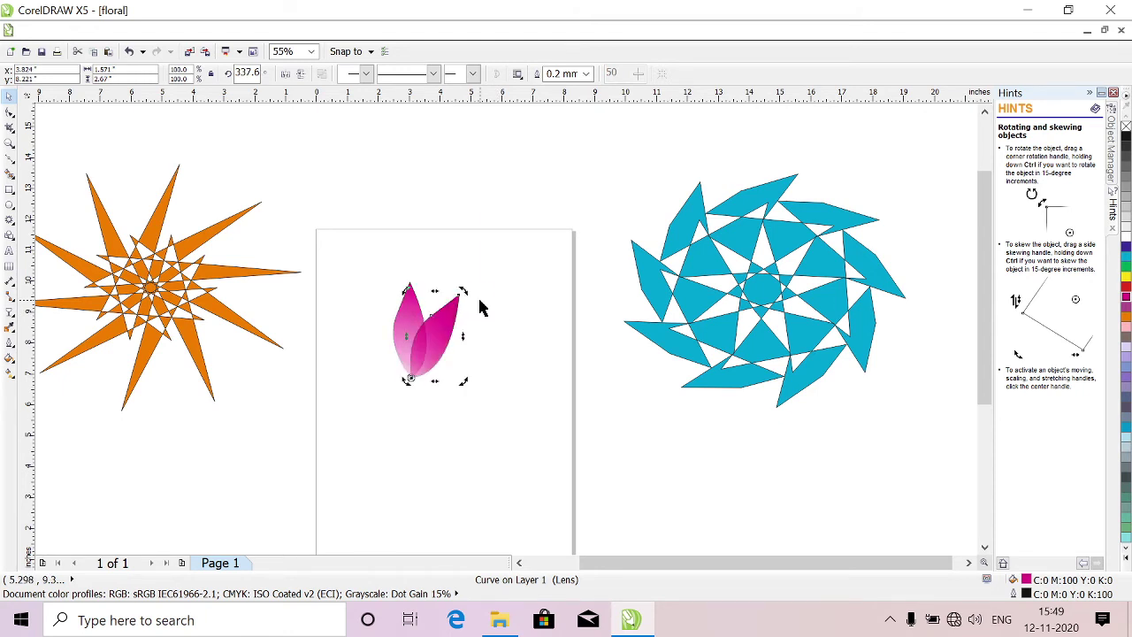
{"action": "left_click_drag", "start_coordinate": [459, 288], "coordinate": [523, 344]}
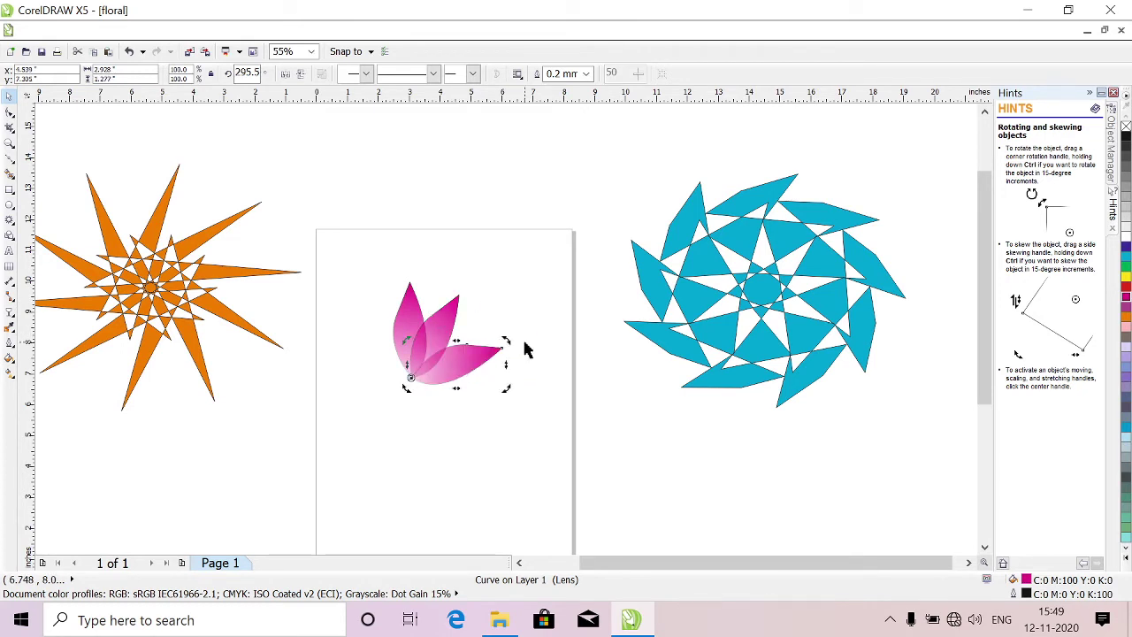
{"action": "key", "text": "F10"}
{"action": "left_click_drag", "start_coordinate": [508, 346], "coordinate": [523, 417]}
- Add more rotated petal copies on the left and bottom until the flower is closed
{"action": "key", "text": "space"}
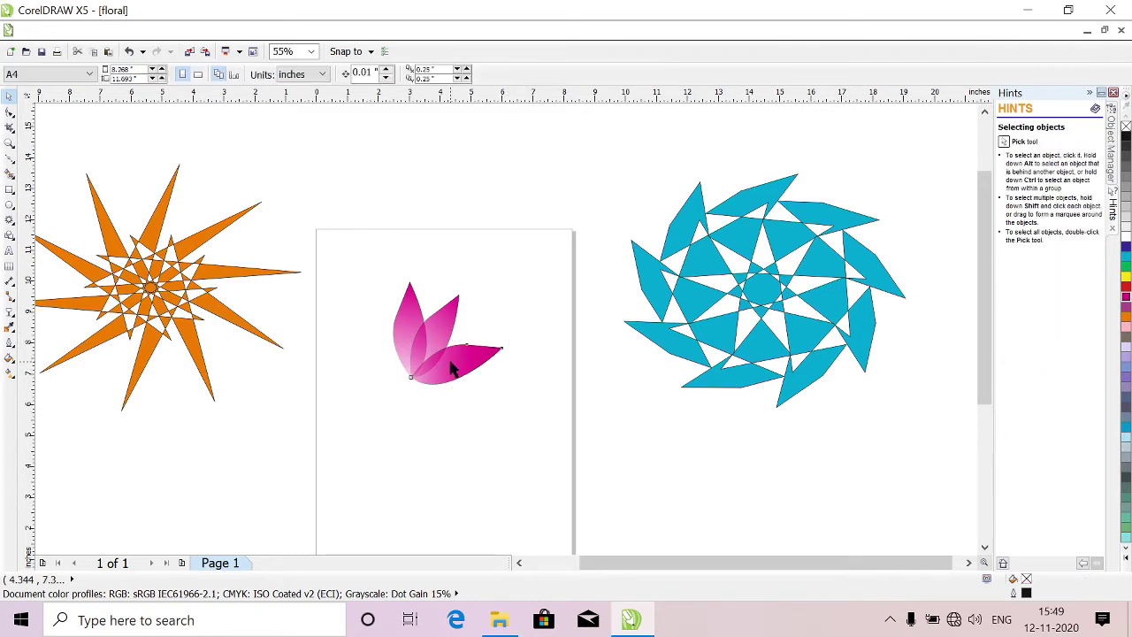
{"action": "left_click", "coordinate": [451, 369]}
{"action": "left_click", "coordinate": [467, 362]}
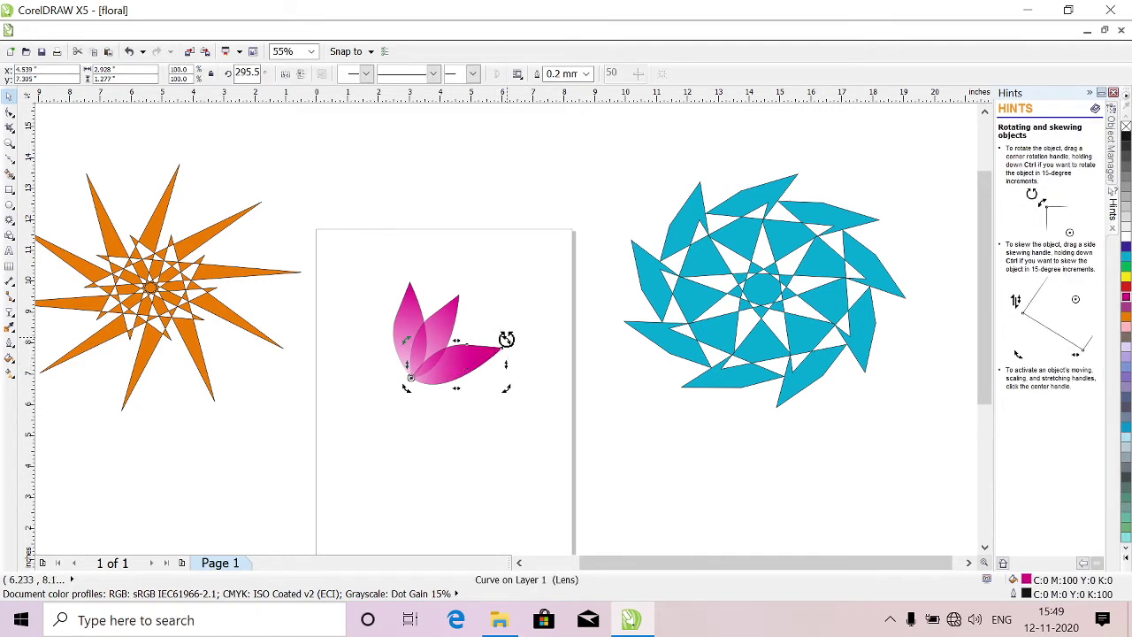
{"action": "left_click_drag", "start_coordinate": [505, 339], "coordinate": [355, 298]}
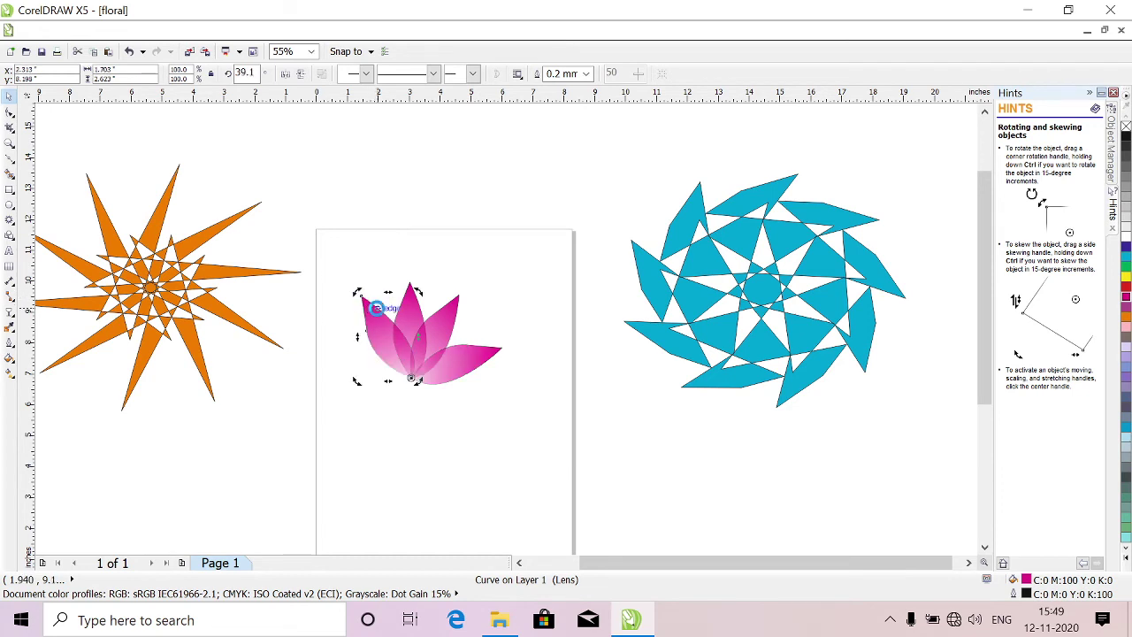
{"action": "left_click_drag", "start_coordinate": [357, 292], "coordinate": [330, 348]}
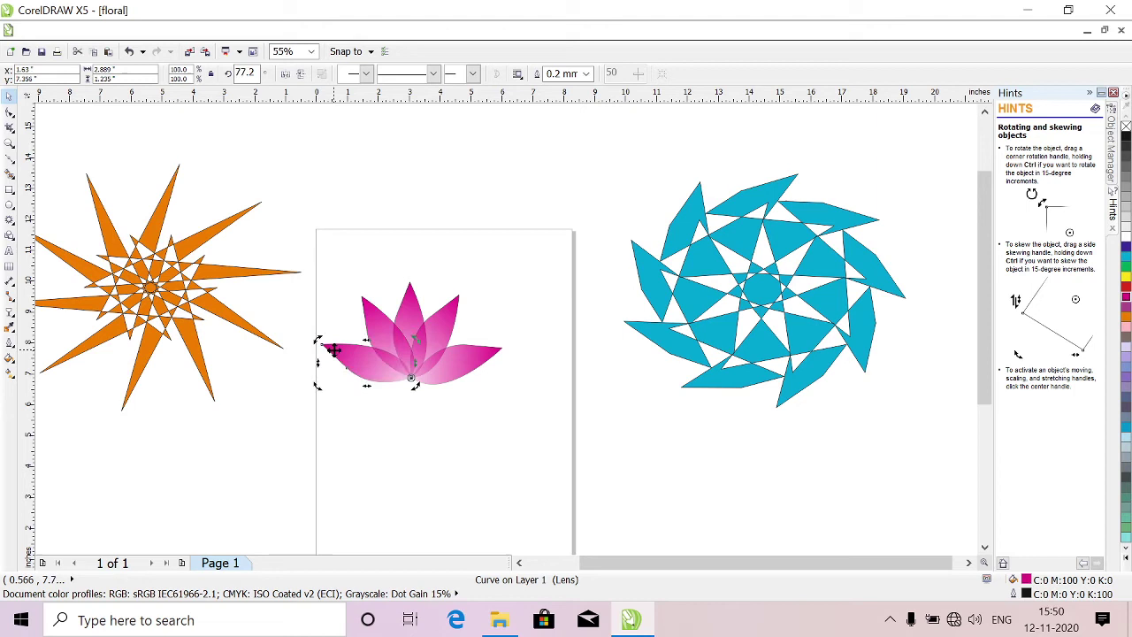
{"action": "left_click", "coordinate": [405, 350]}
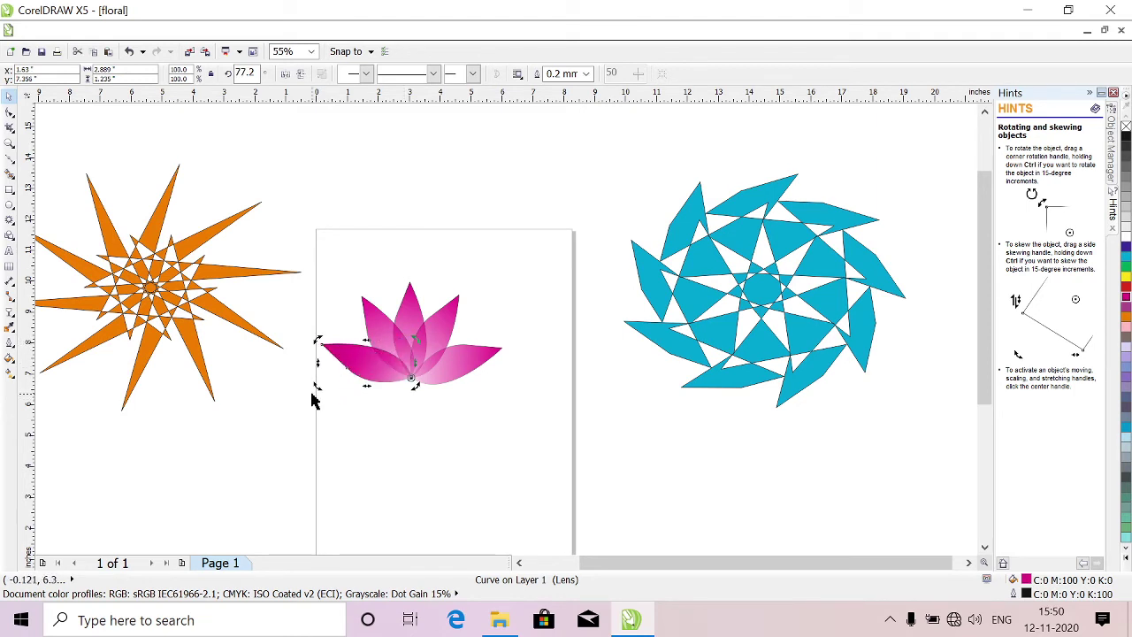
{"action": "left_click_drag", "start_coordinate": [318, 386], "coordinate": [365, 435]}
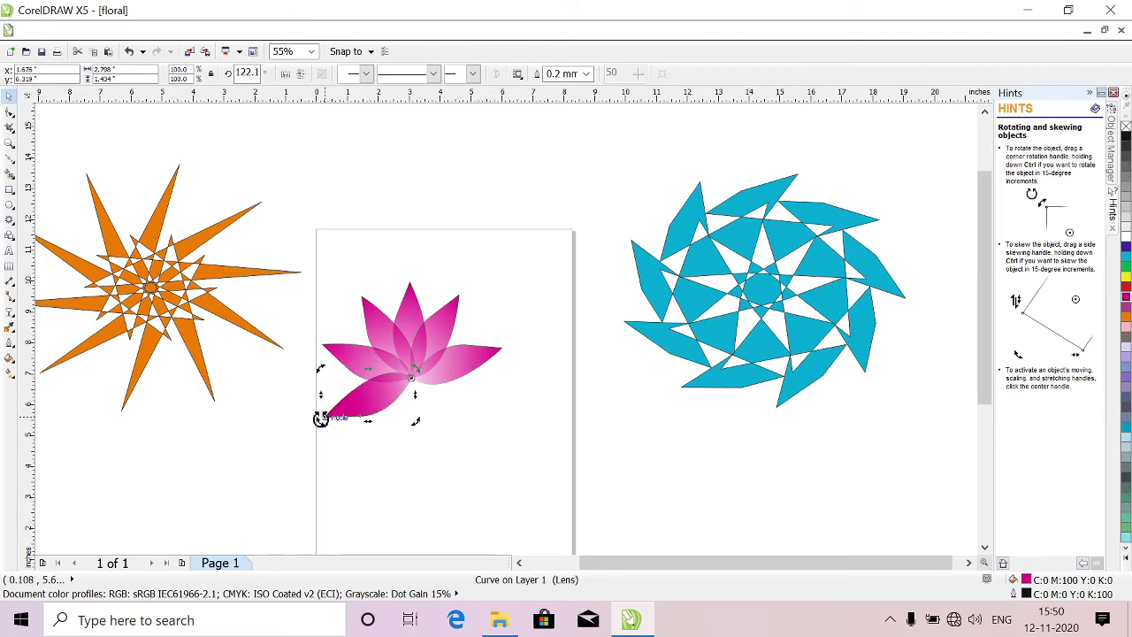
{"action": "left_click_drag", "start_coordinate": [320, 419], "coordinate": [385, 431]}
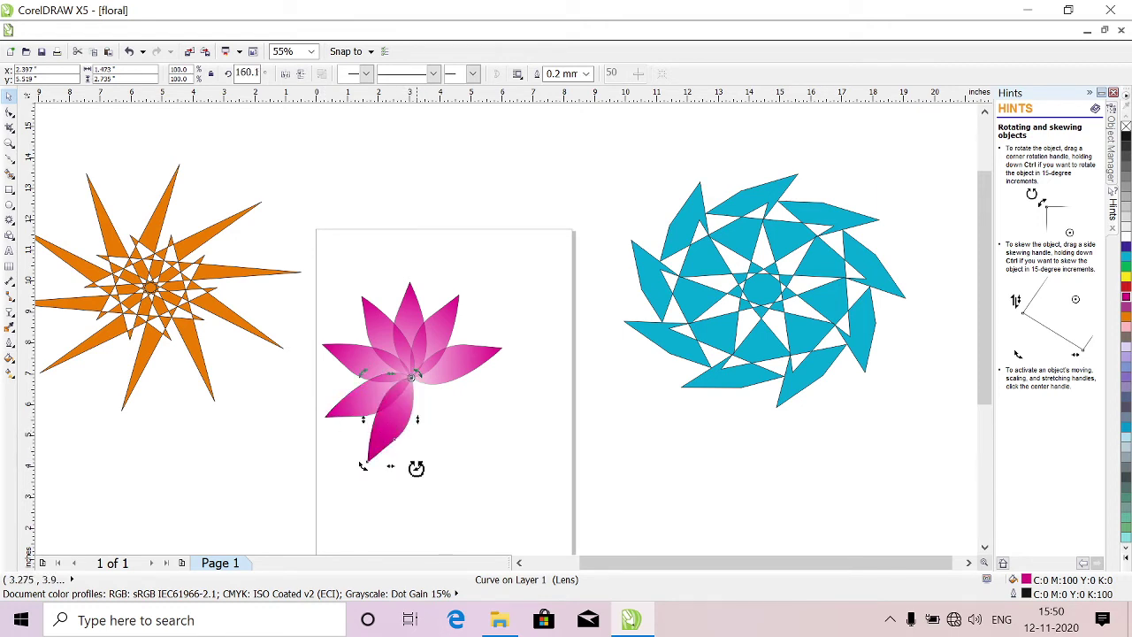
{"action": "left_click_drag", "start_coordinate": [416, 467], "coordinate": [470, 445]}
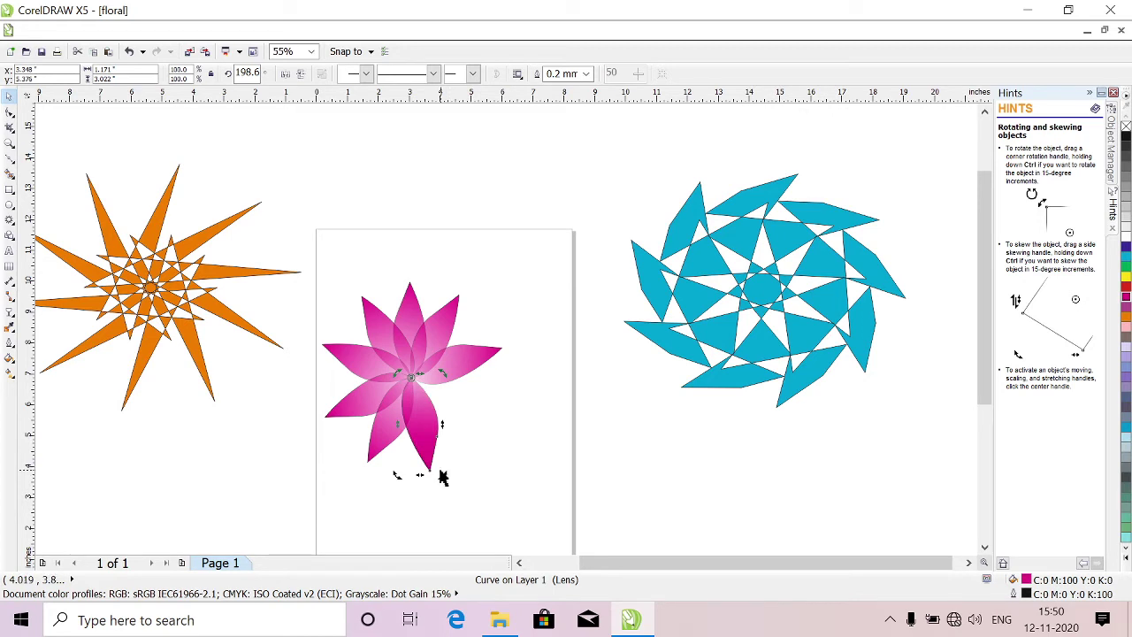
{"action": "left_click_drag", "start_coordinate": [442, 465], "coordinate": [493, 404]}
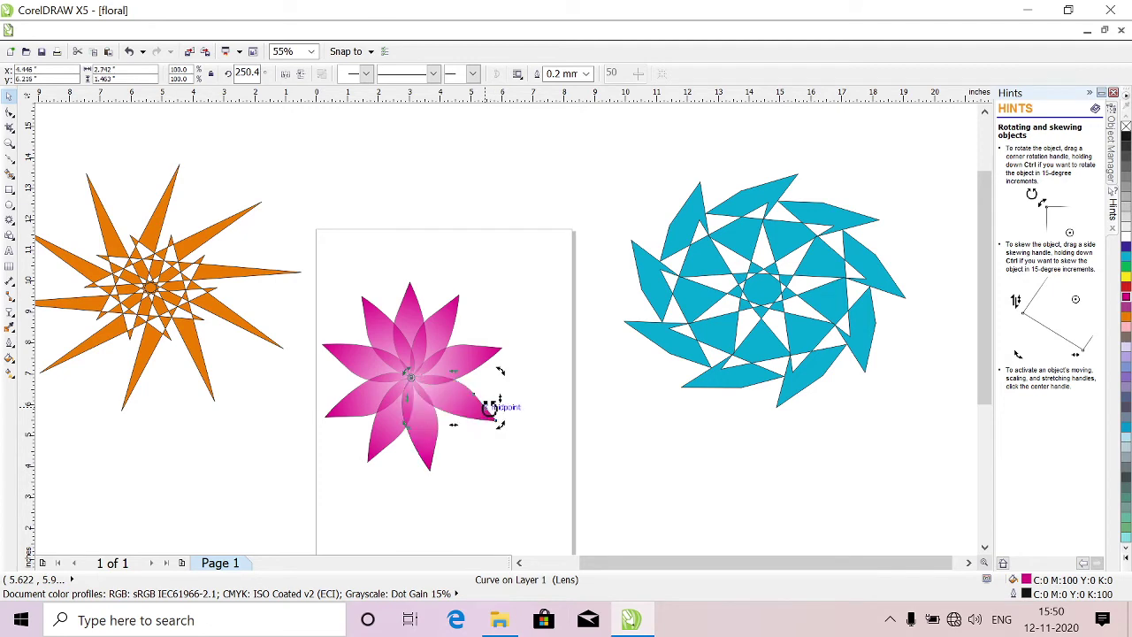
{"action": "left_click", "coordinate": [528, 307]}
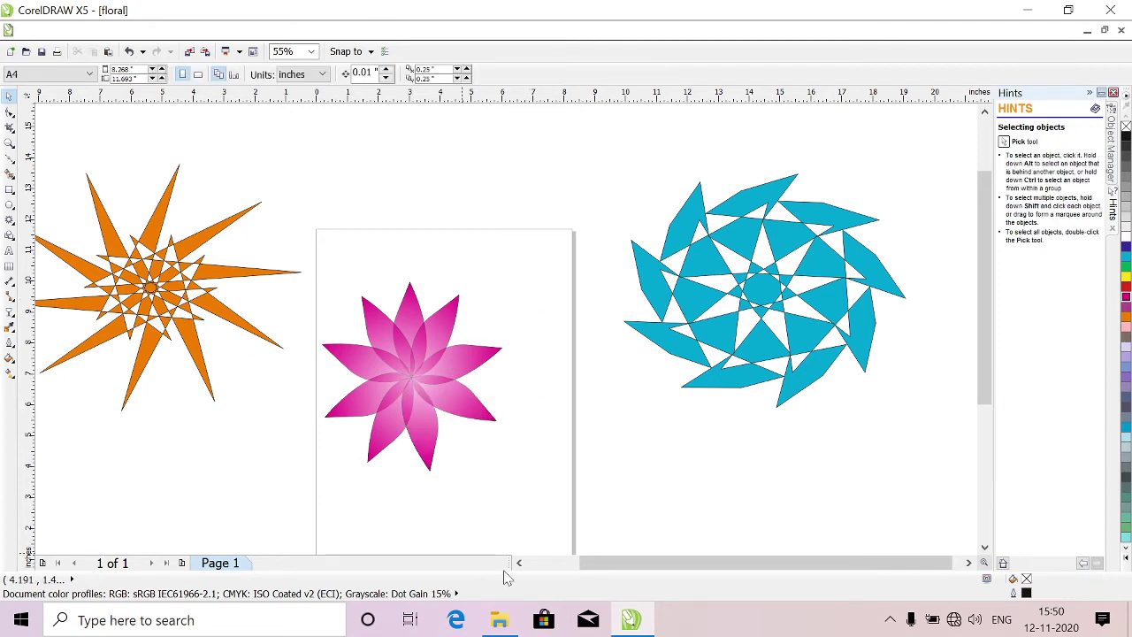
- Slightly adjust the angles of a side petal and the bottom petal
{"action": "left_click", "coordinate": [468, 396]}
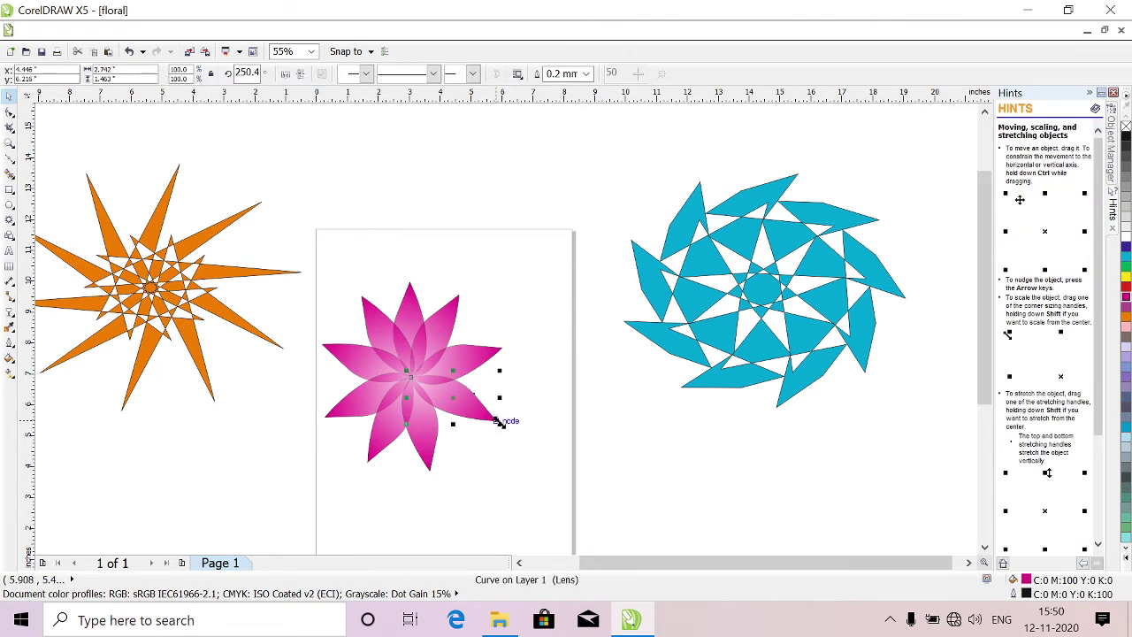
{"action": "left_click", "coordinate": [471, 407]}
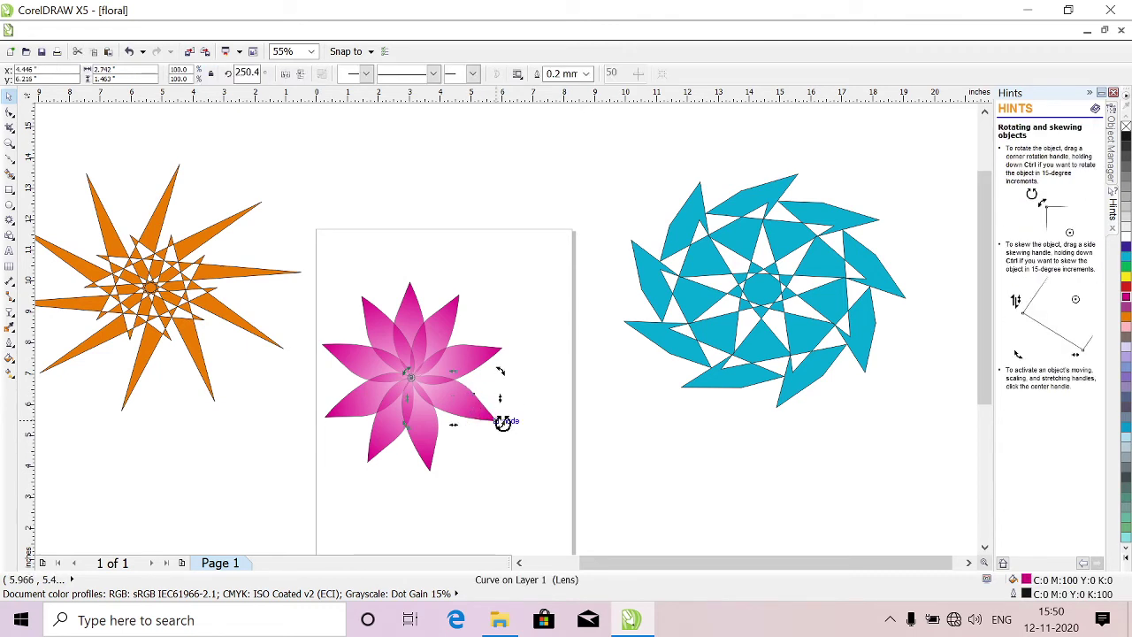
{"action": "left_click_drag", "start_coordinate": [501, 422], "coordinate": [497, 431]}
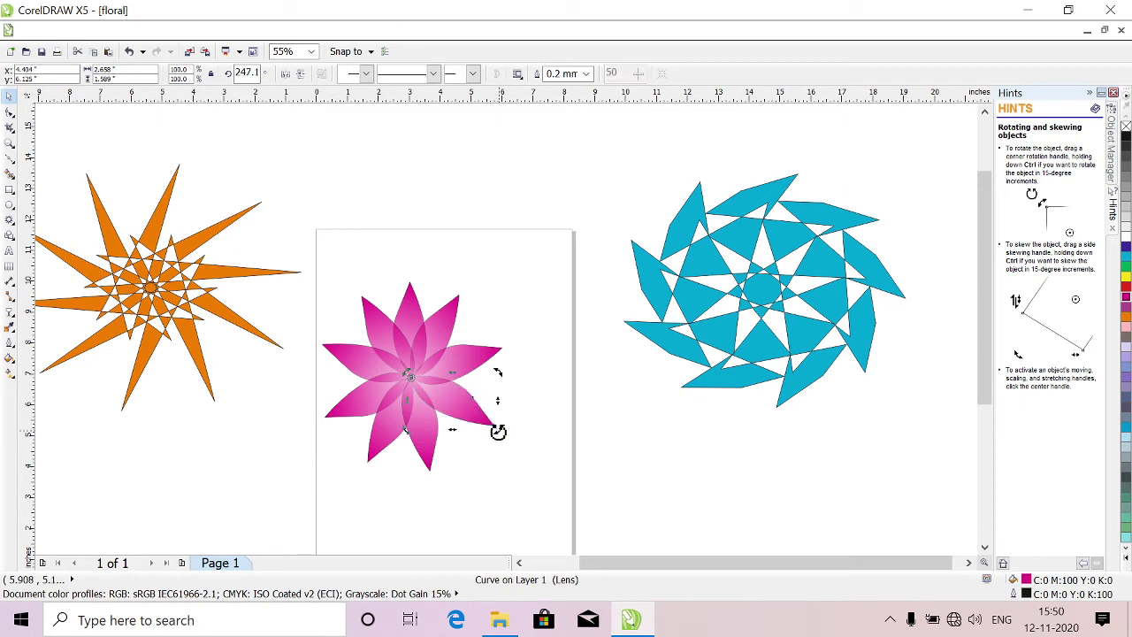
{"action": "left_click", "coordinate": [422, 454]}
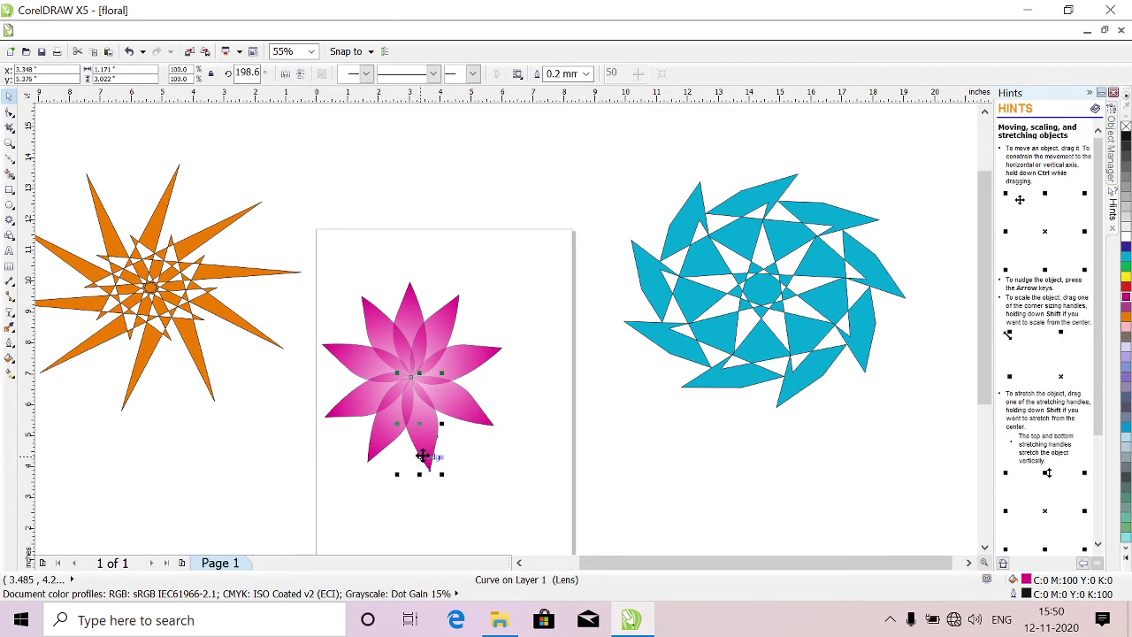
{"action": "left_click", "coordinate": [424, 454]}
{"action": "mouse_move", "coordinate": [439, 472]}
{"action": "left_mouse_down"}
{"action": "mouse_move", "coordinate": [457, 465]}
{"action": "mouse_move", "coordinate": [452, 478]}
{"action": "left_mouse_up"}
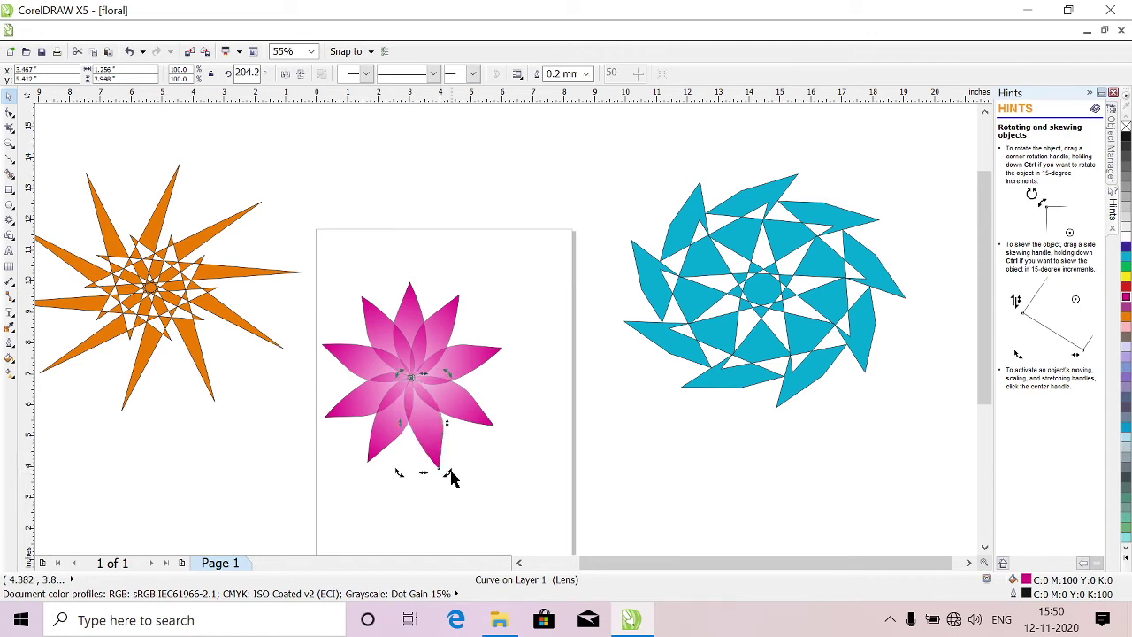
{"action": "left_click", "coordinate": [483, 413]}
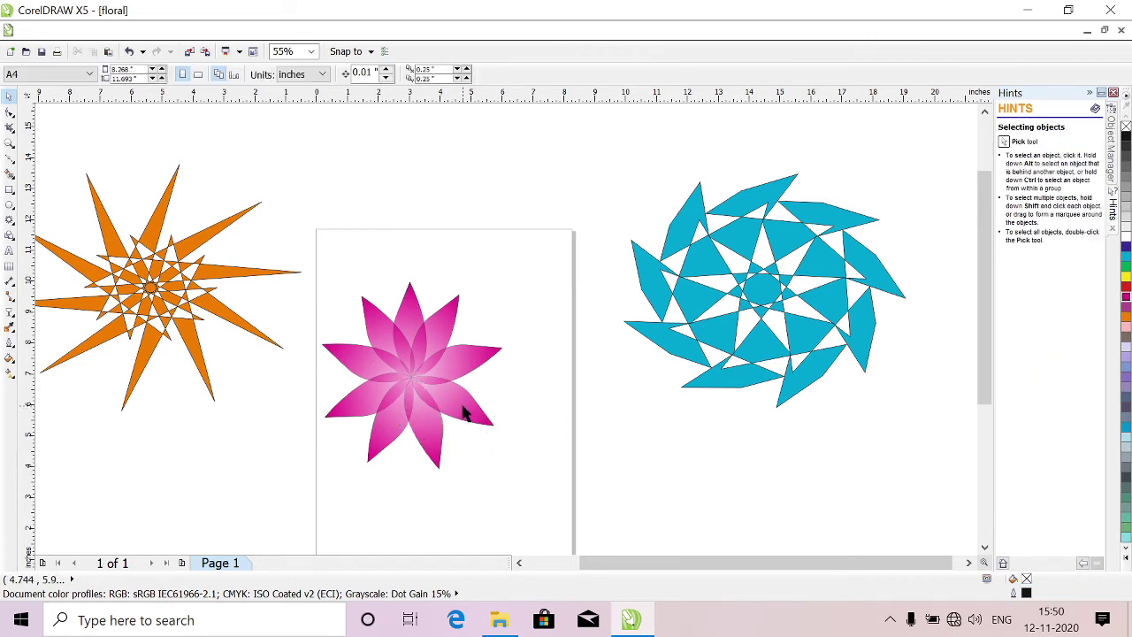
- Rotate the lower-right petal to about 254°, then marquee-select the whole flower
{"action": "left_click", "coordinate": [462, 406]}
{"action": "left_click", "coordinate": [463, 406]}
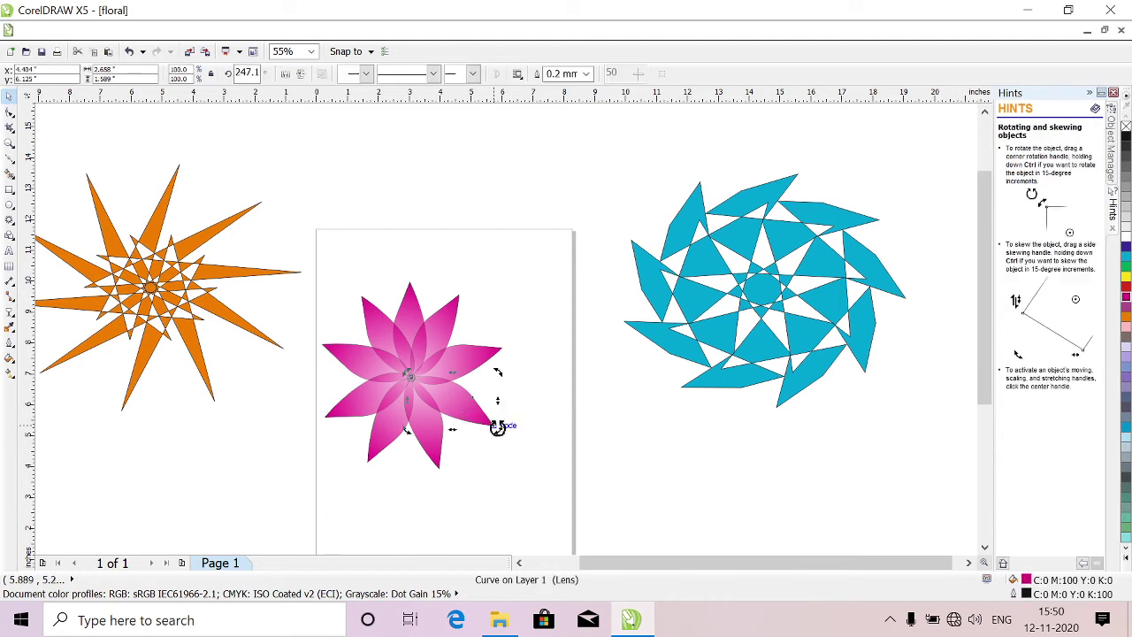
{"action": "left_click_drag", "start_coordinate": [498, 429], "coordinate": [498, 419]}
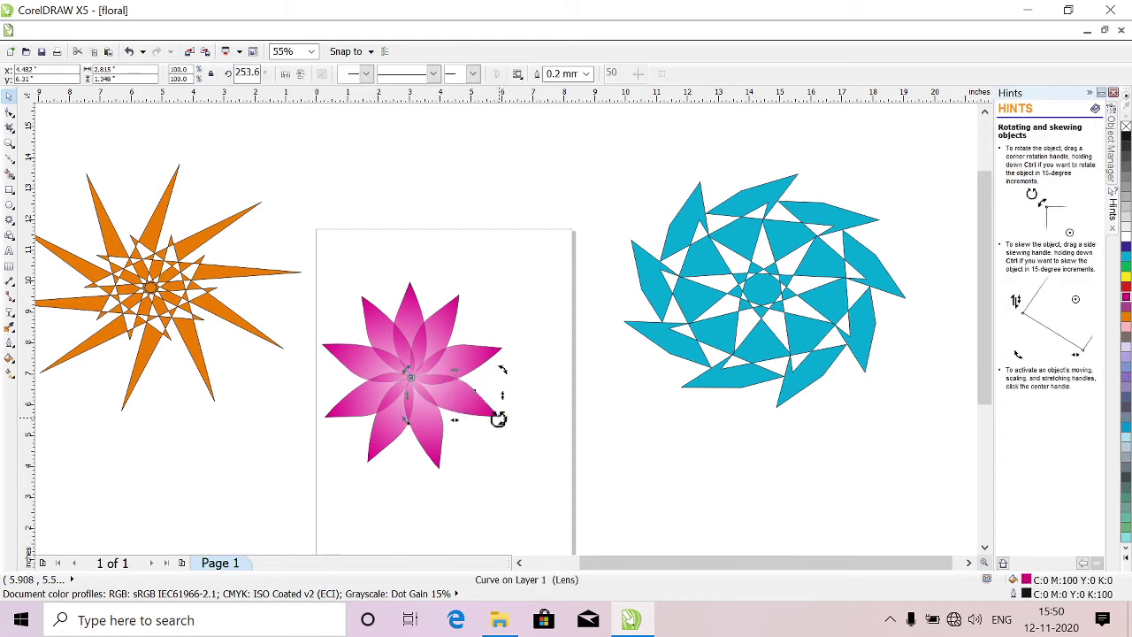
{"action": "left_click", "coordinate": [519, 307]}
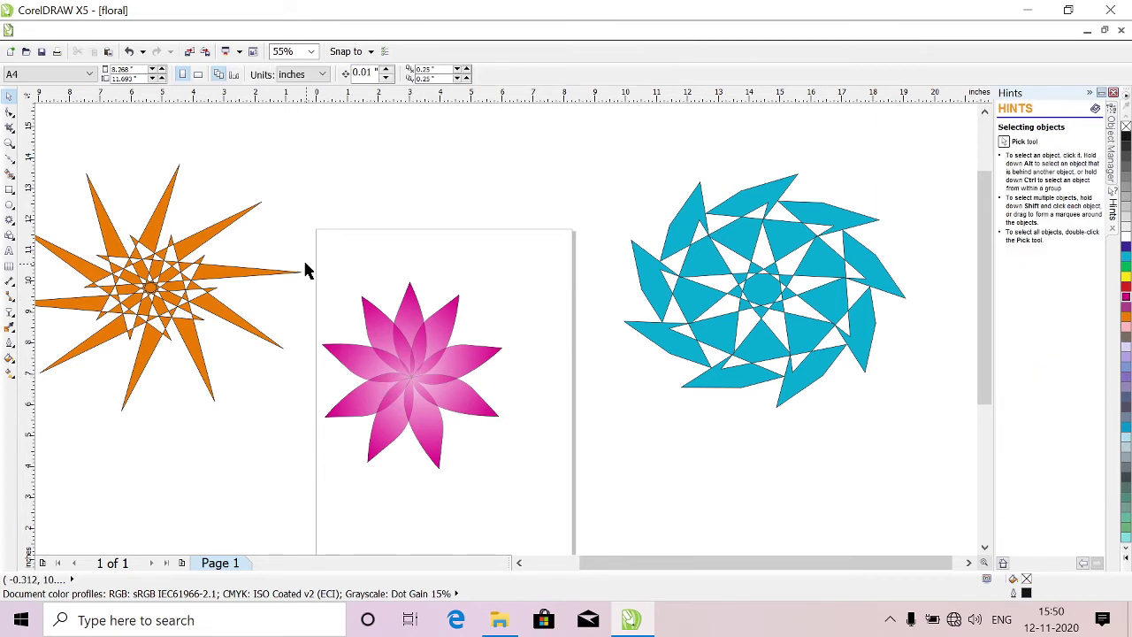
{"action": "left_click_drag", "start_coordinate": [298, 258], "coordinate": [536, 495]}
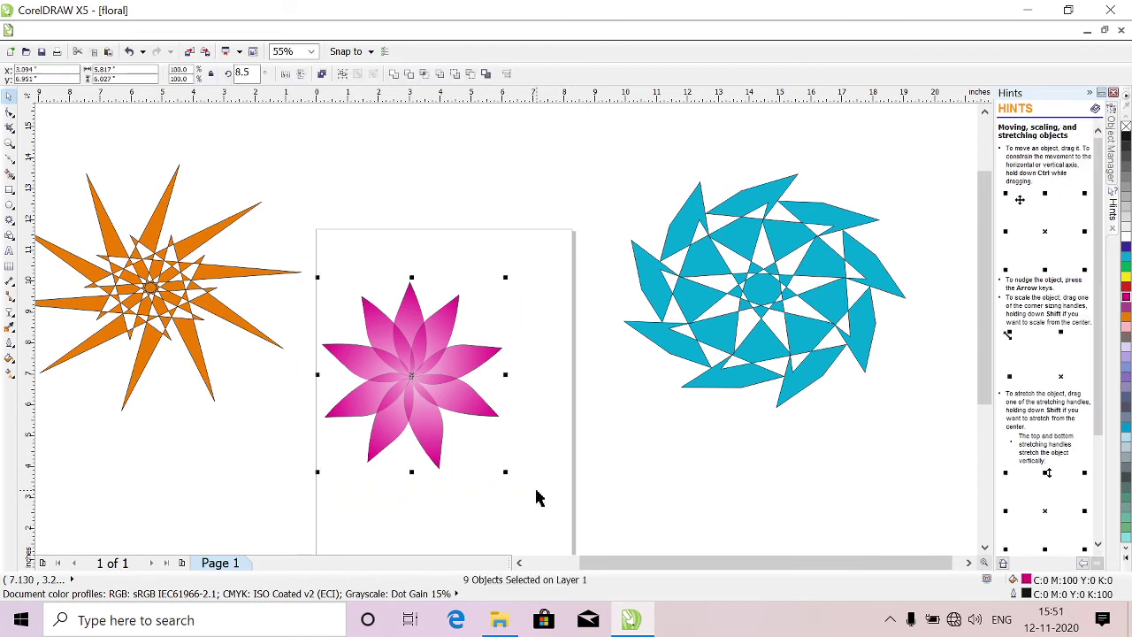
- Group the petals, shift the flower right, ungroup, and undo two stray petal moves
{"action": "key", "text": "ctrl+g"}
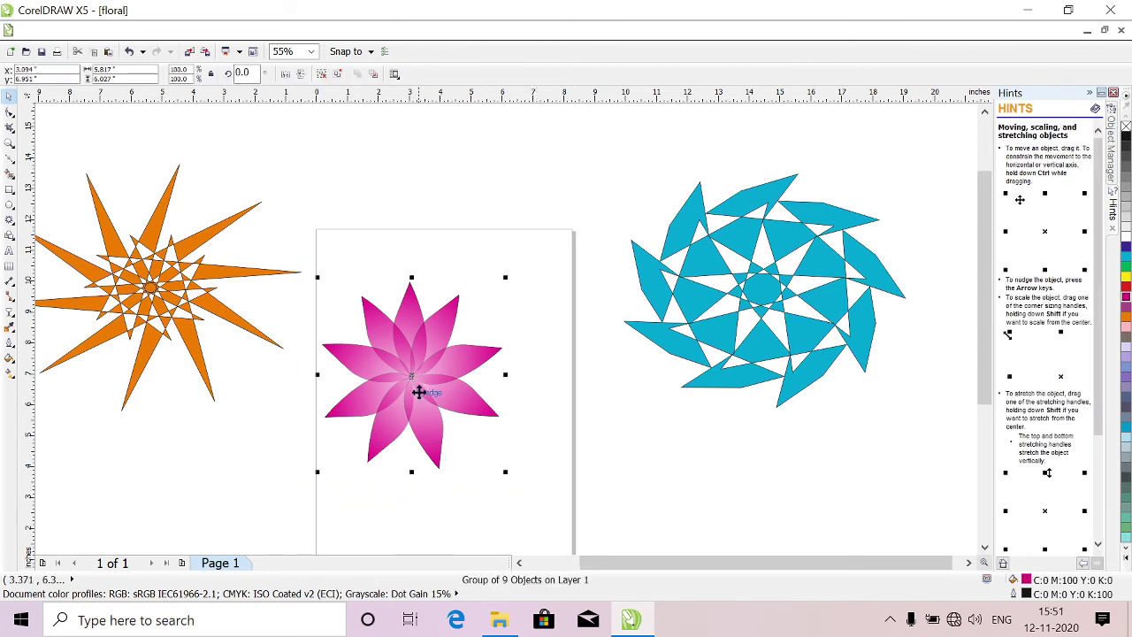
{"action": "left_click_drag", "start_coordinate": [419, 389], "coordinate": [464, 377]}
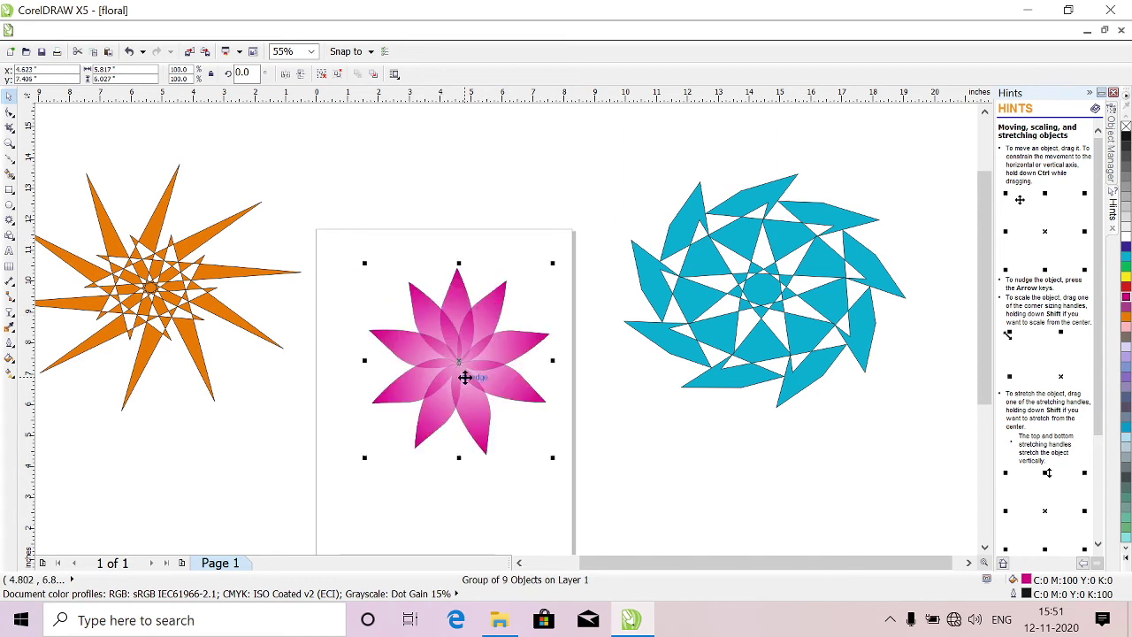
{"action": "key", "text": "ctrl+u"}
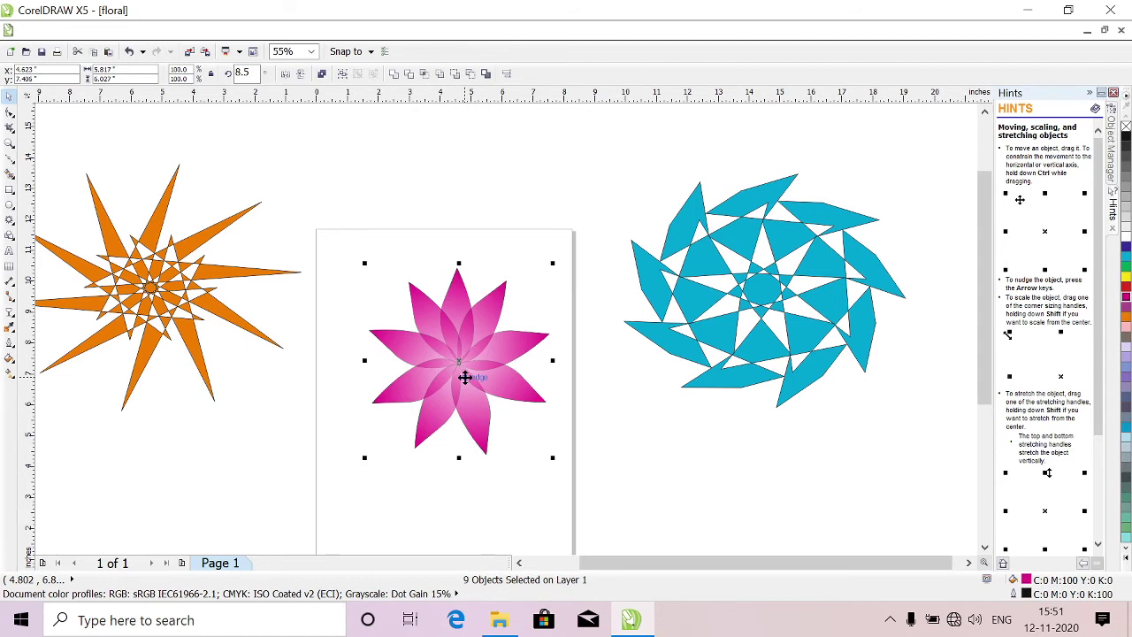
{"action": "left_click", "coordinate": [353, 486]}
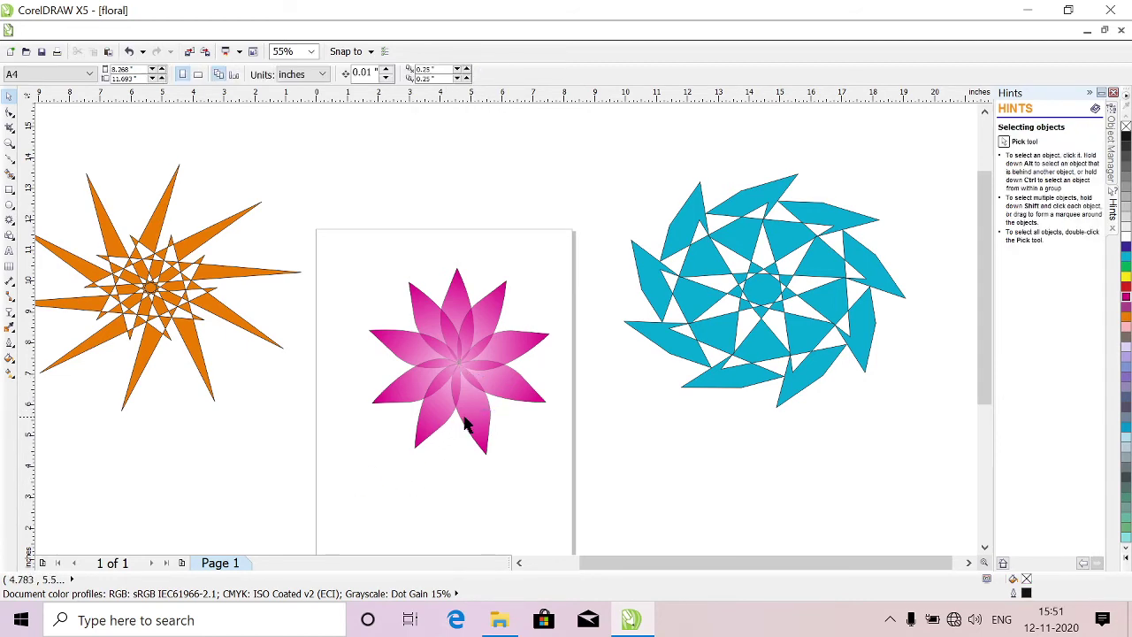
{"action": "left_click_drag", "start_coordinate": [469, 425], "coordinate": [596, 469]}
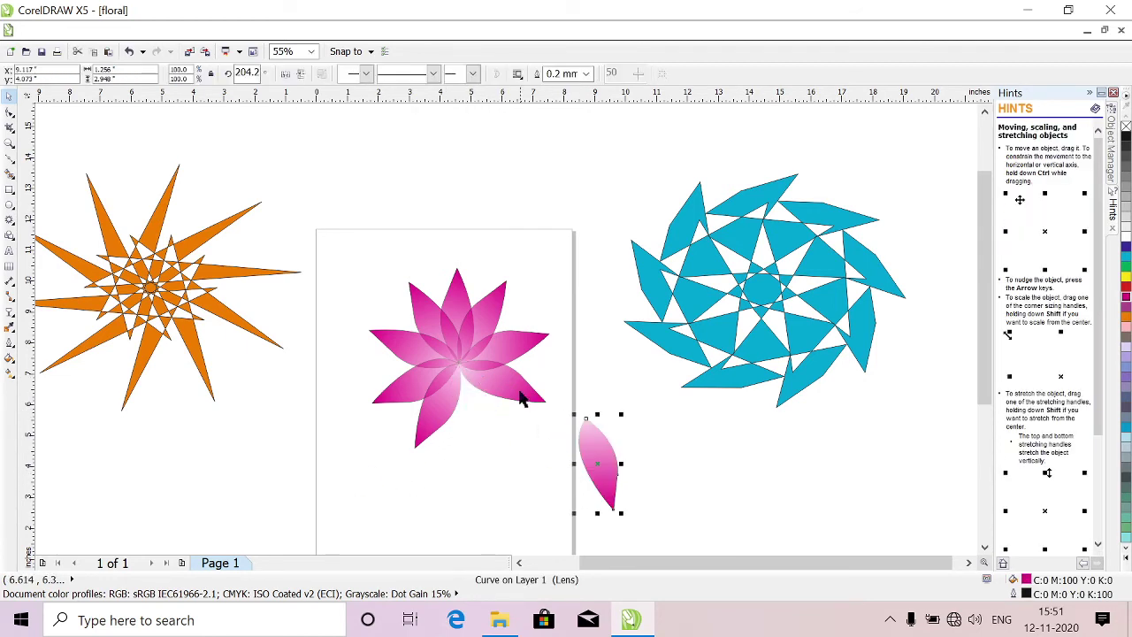
{"action": "left_click_drag", "start_coordinate": [523, 395], "coordinate": [547, 494]}
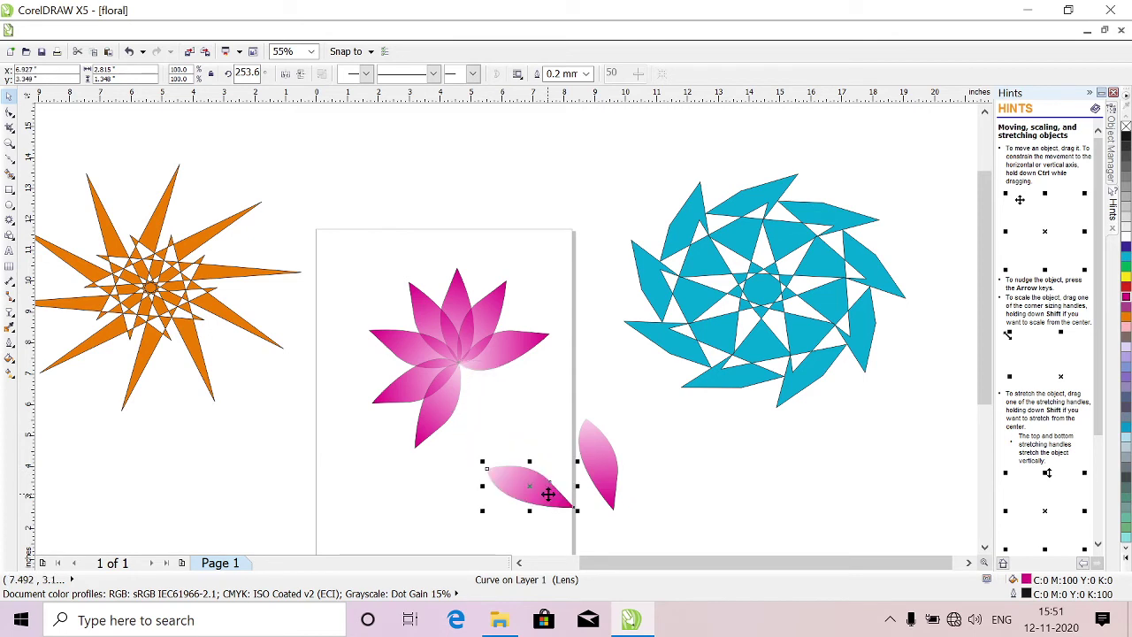
{"action": "key", "text": "ctrl+z"}
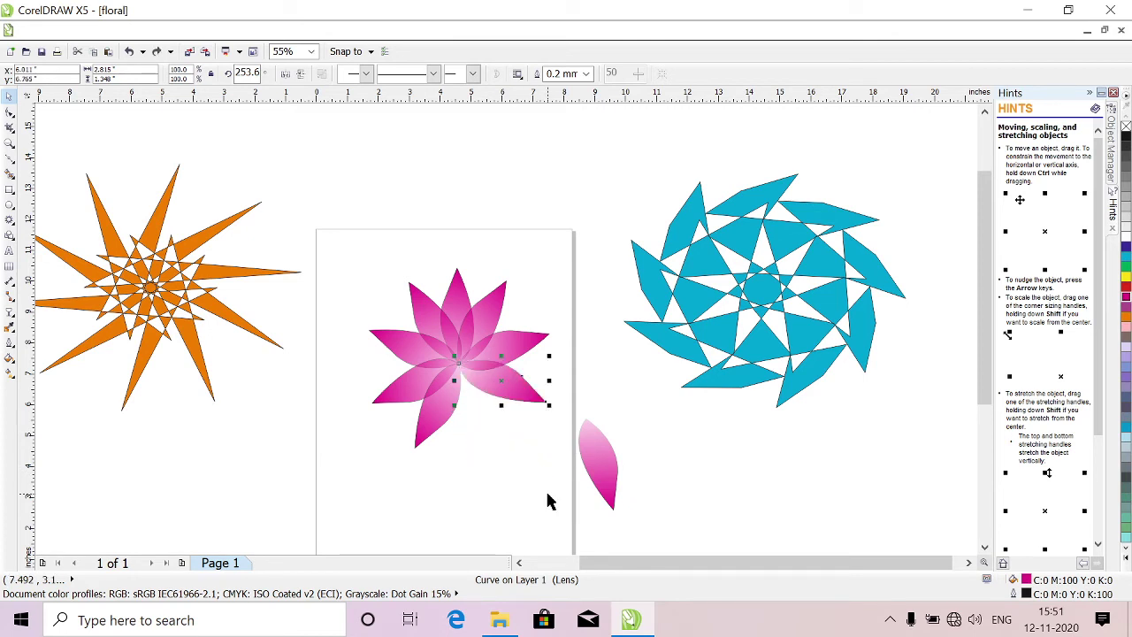
{"action": "key", "text": "ctrl+z"}
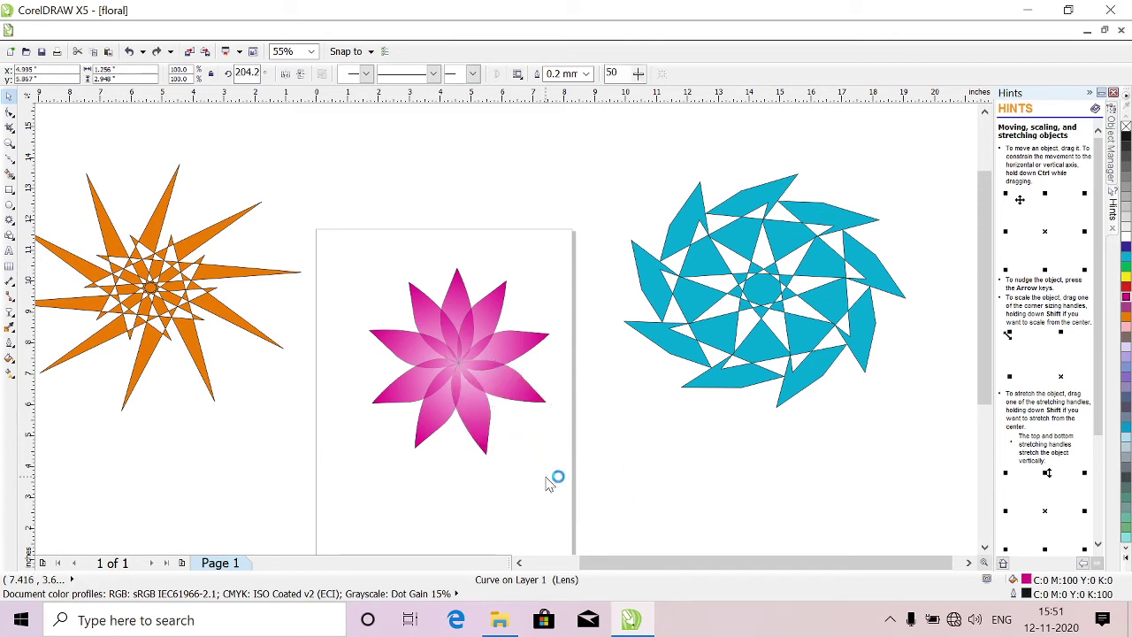
{"action": "left_click", "coordinate": [544, 484]}
- Regroup all nine petals, reposition the flower at the page middle, then ungroup it
{"action": "left_click_drag", "start_coordinate": [333, 237], "coordinate": [582, 509]}
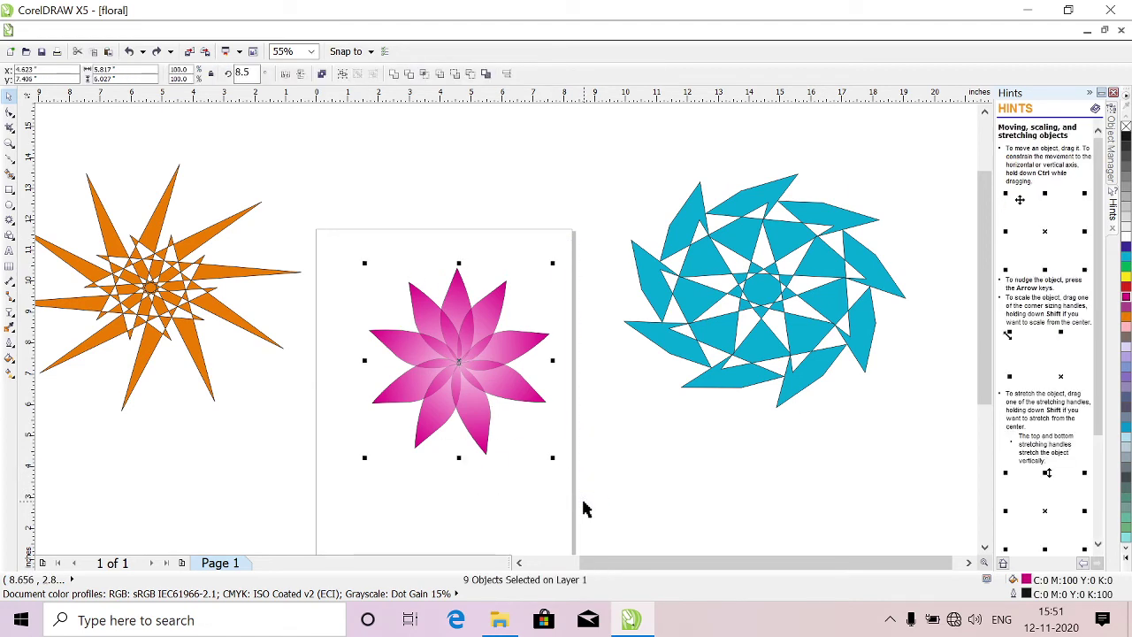
{"action": "key", "text": "ctrl+g"}
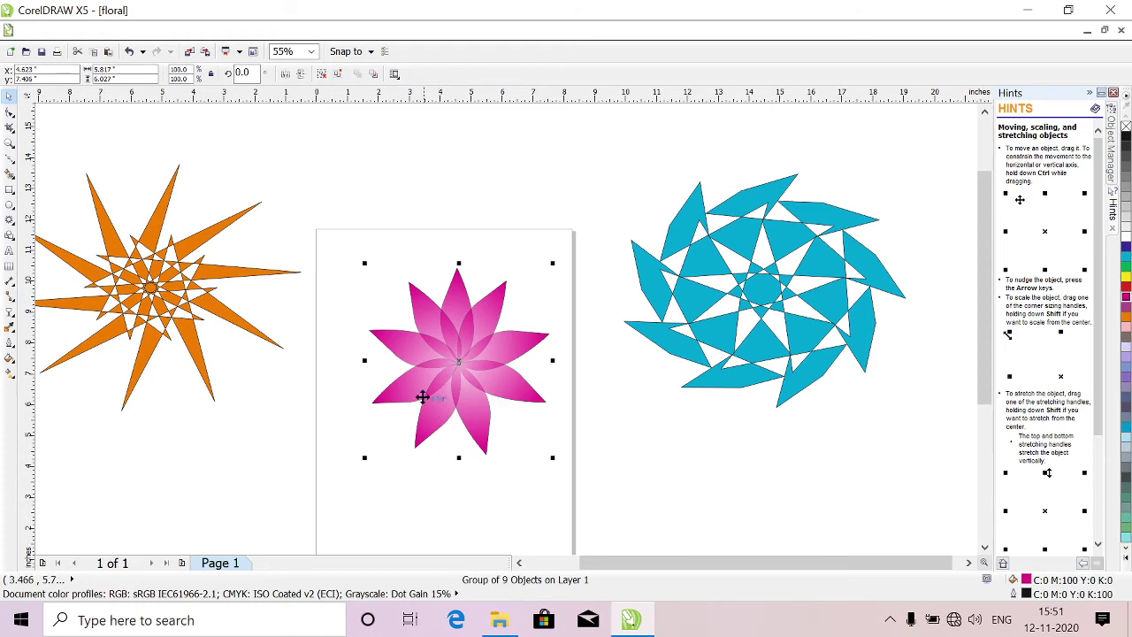
{"action": "left_click_drag", "start_coordinate": [467, 377], "coordinate": [562, 236]}
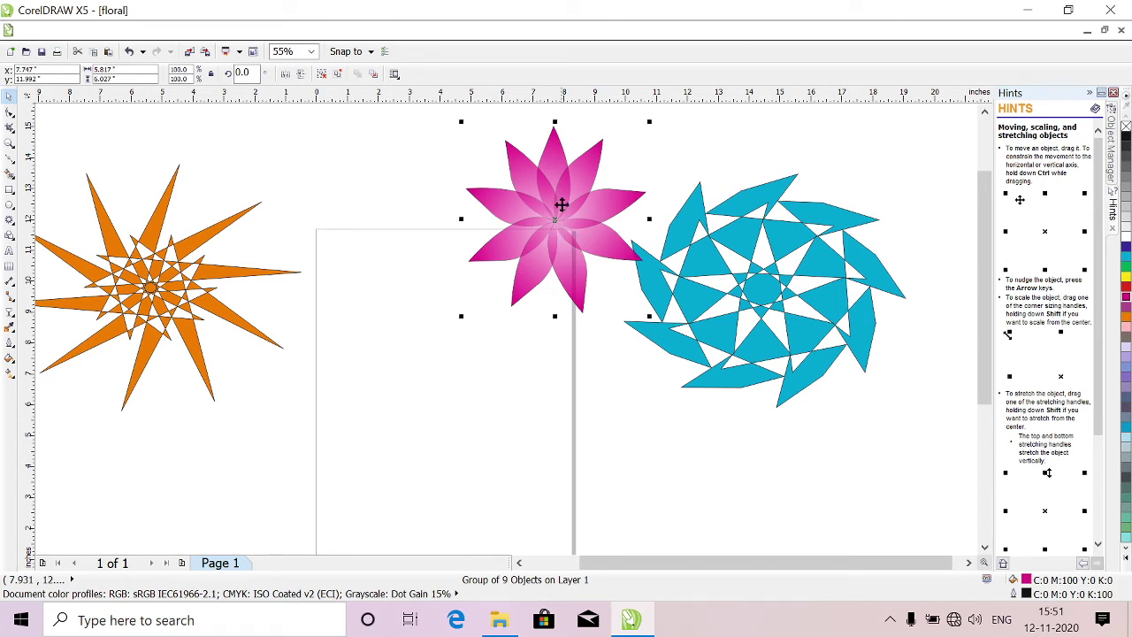
{"action": "left_click_drag", "start_coordinate": [561, 204], "coordinate": [470, 342]}
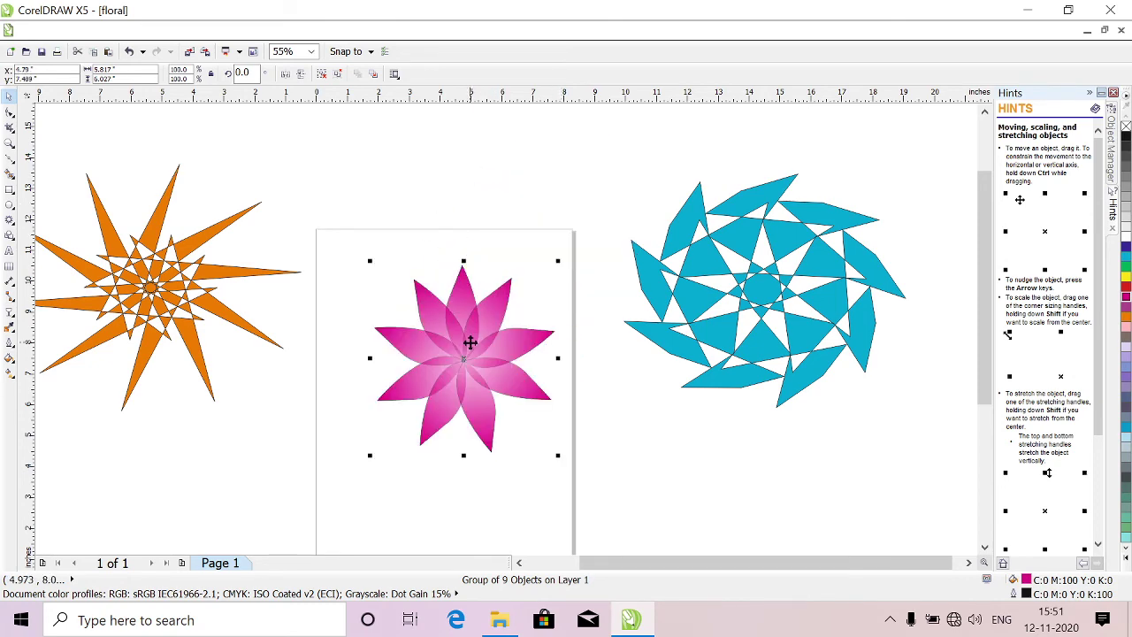
{"action": "key", "text": "ctrl+u"}
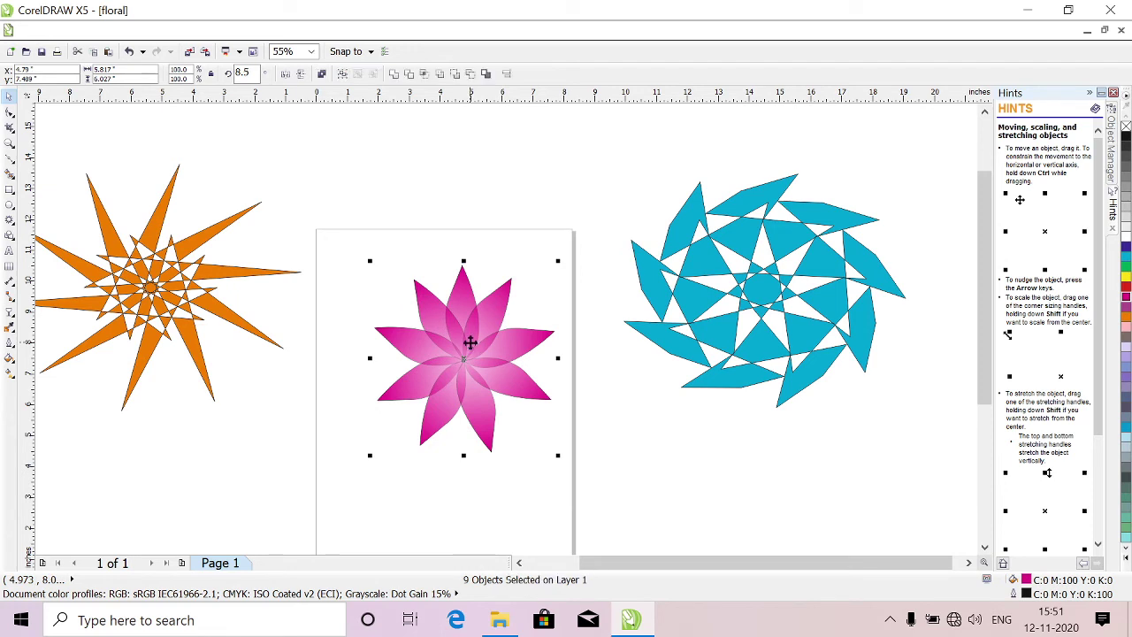
- Test-move the top petal and undo it, then marquee-select all nine petals for grouping
{"action": "left_click", "coordinate": [421, 202]}
{"action": "left_click", "coordinate": [460, 300]}
{"action": "left_click_drag", "start_coordinate": [460, 301], "coordinate": [453, 175]}
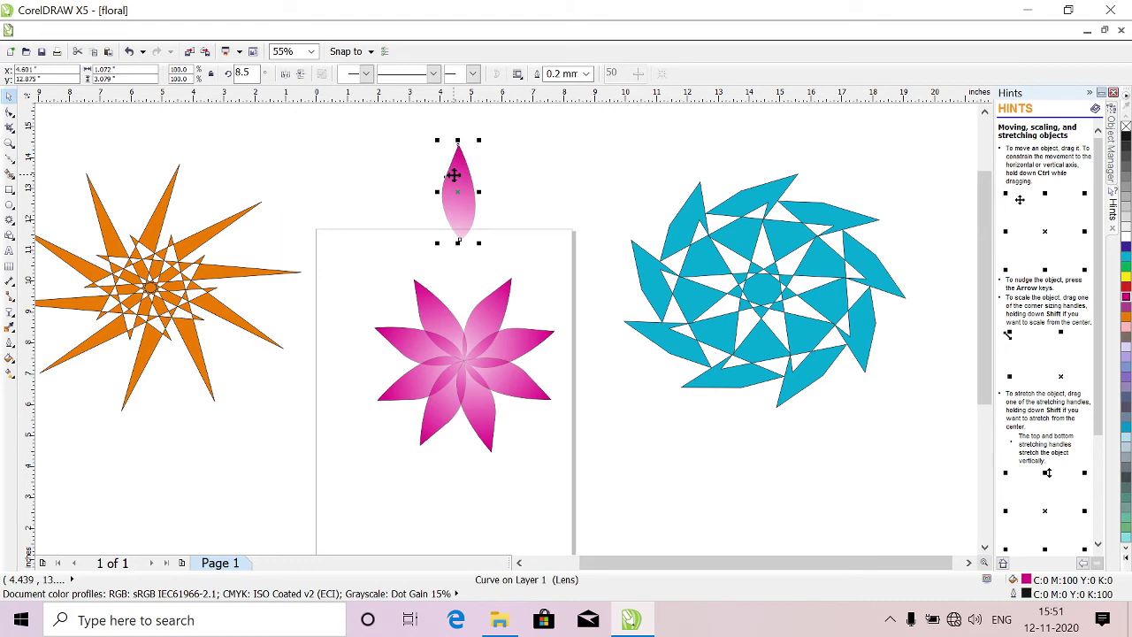
{"action": "key", "text": "ctrl+z"}
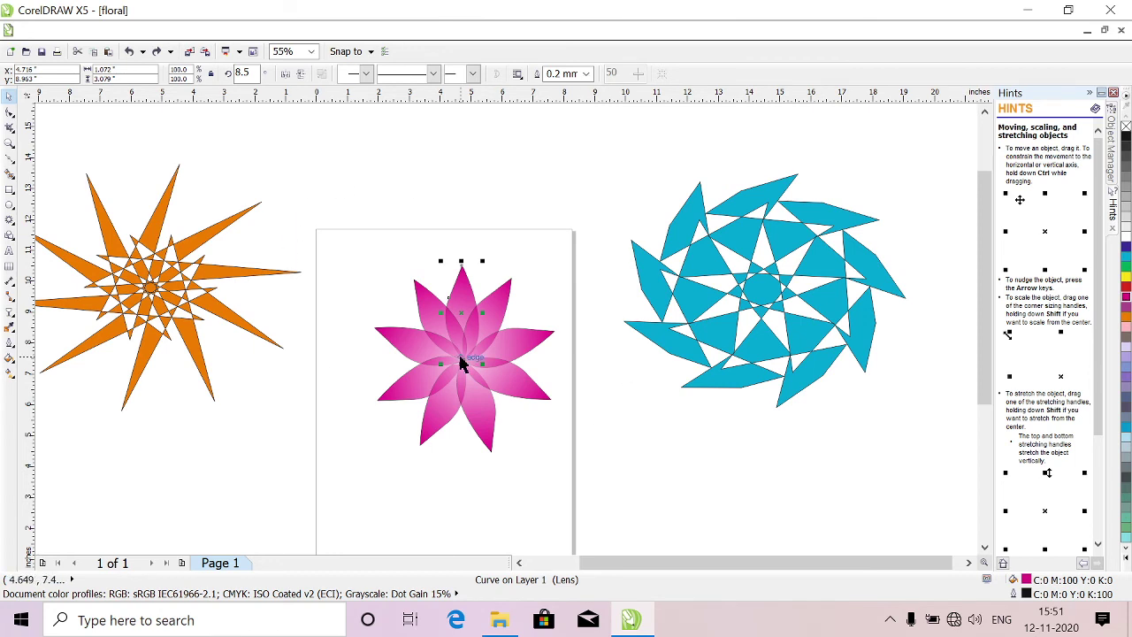
{"action": "left_click_drag", "start_coordinate": [462, 364], "coordinate": [459, 229]}
{"action": "key", "text": "ctrl+z"}
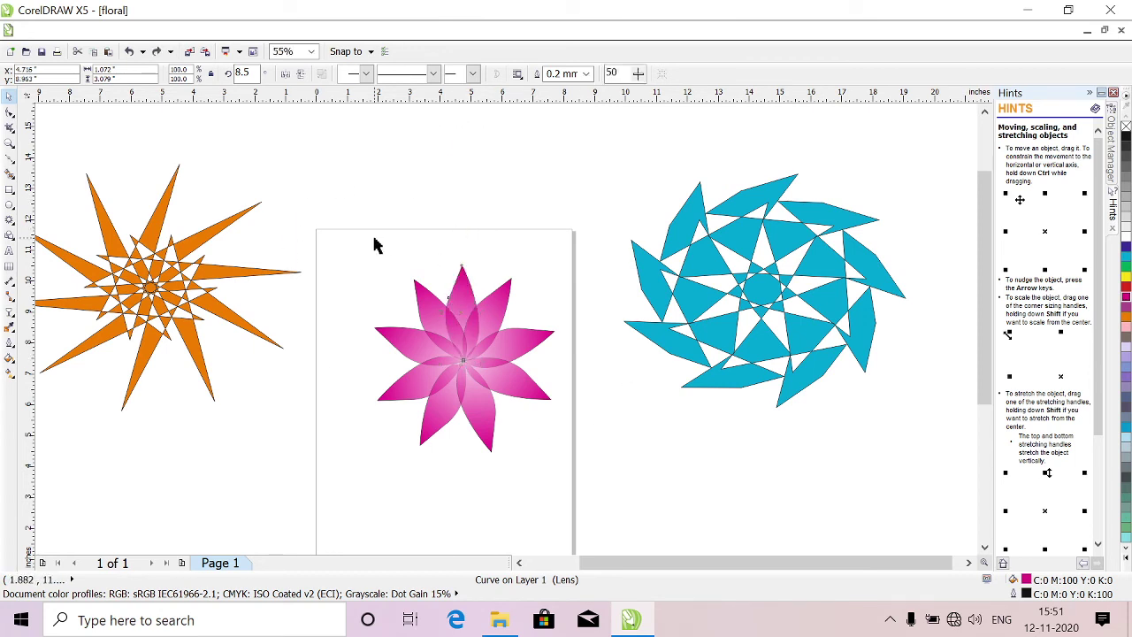
{"action": "left_click", "coordinate": [374, 245]}
{"action": "left_click_drag", "start_coordinate": [374, 238], "coordinate": [597, 524]}
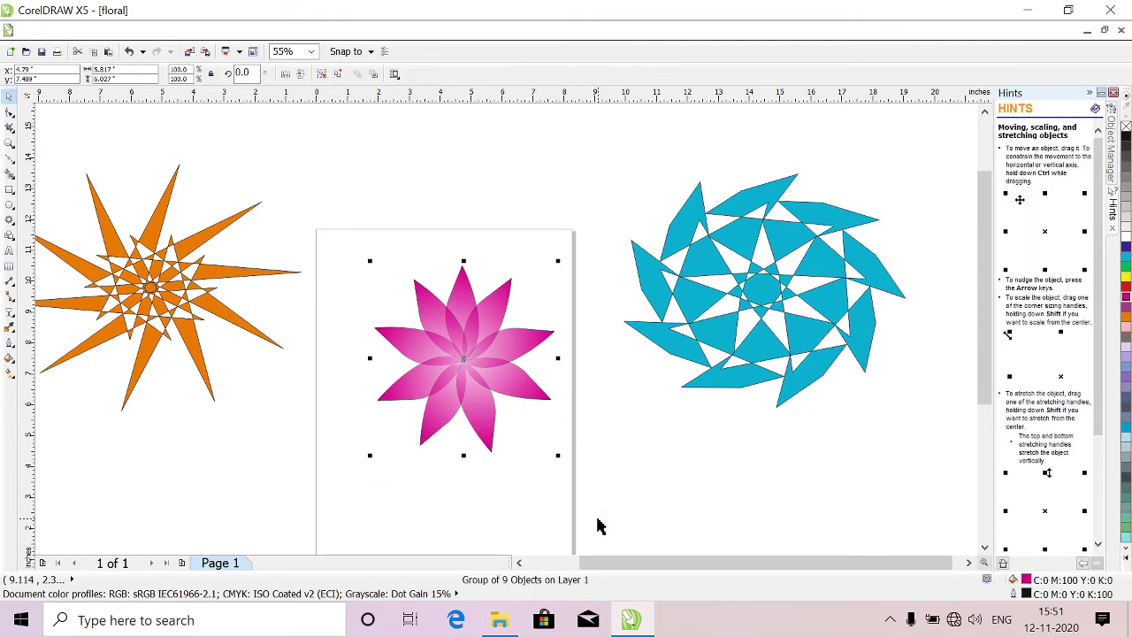
- Drag the flower group up onto the page's top edge, between the orange and cyan stars
{"action": "left_click_drag", "start_coordinate": [463, 360], "coordinate": [445, 255]}
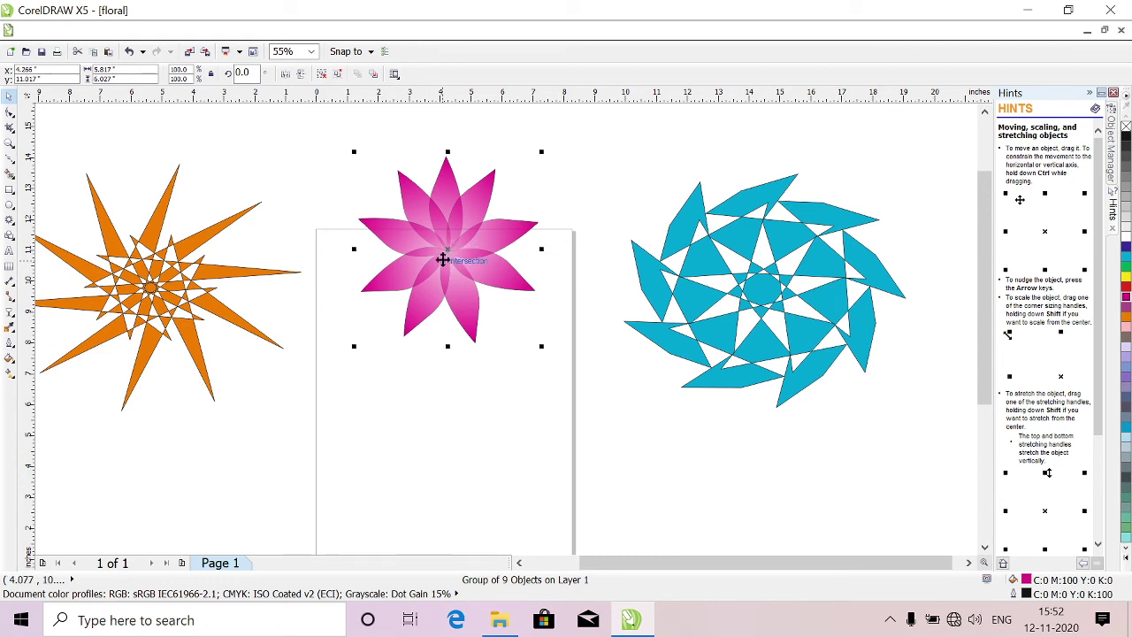
- Drop a 44.2%-scaled copy of the flower and centre it inside the original
{"action": "left_click_drag", "start_coordinate": [442, 258], "coordinate": [443, 258]}
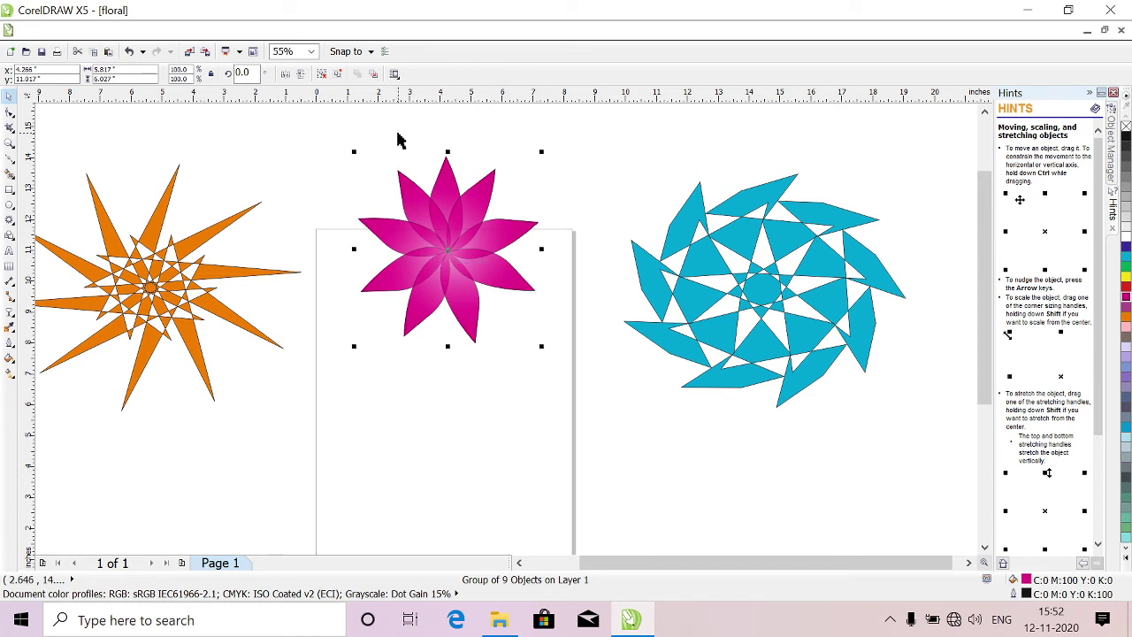
{"action": "left_click_drag", "start_coordinate": [354, 153], "coordinate": [454, 241]}
{"action": "right_click", "coordinate": [455, 240]}
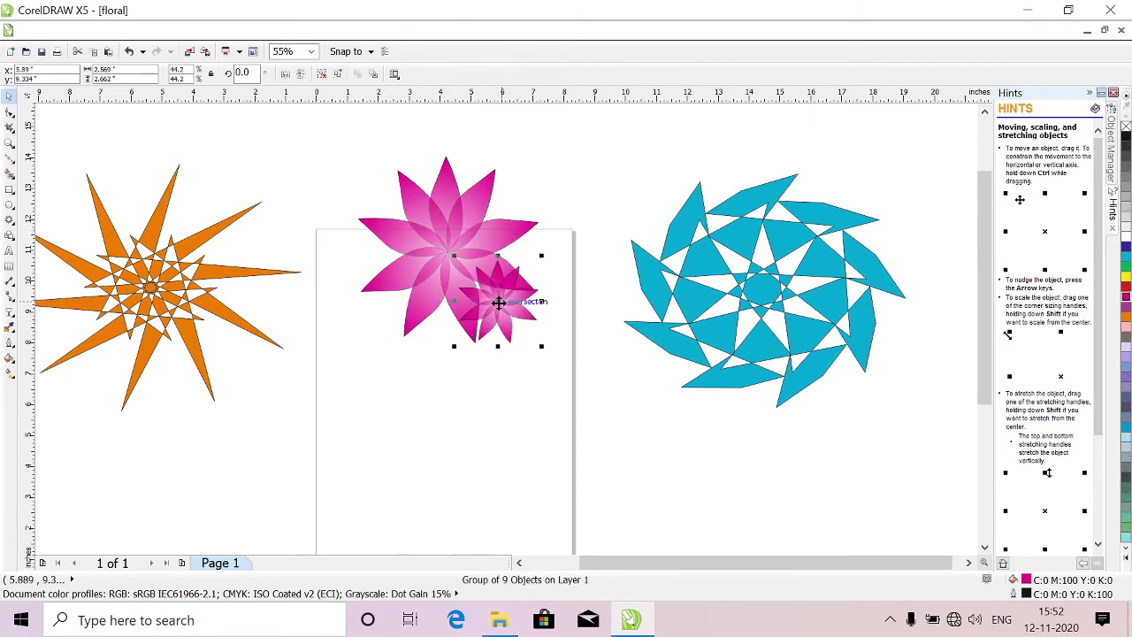
{"action": "left_click_drag", "start_coordinate": [499, 303], "coordinate": [449, 253]}
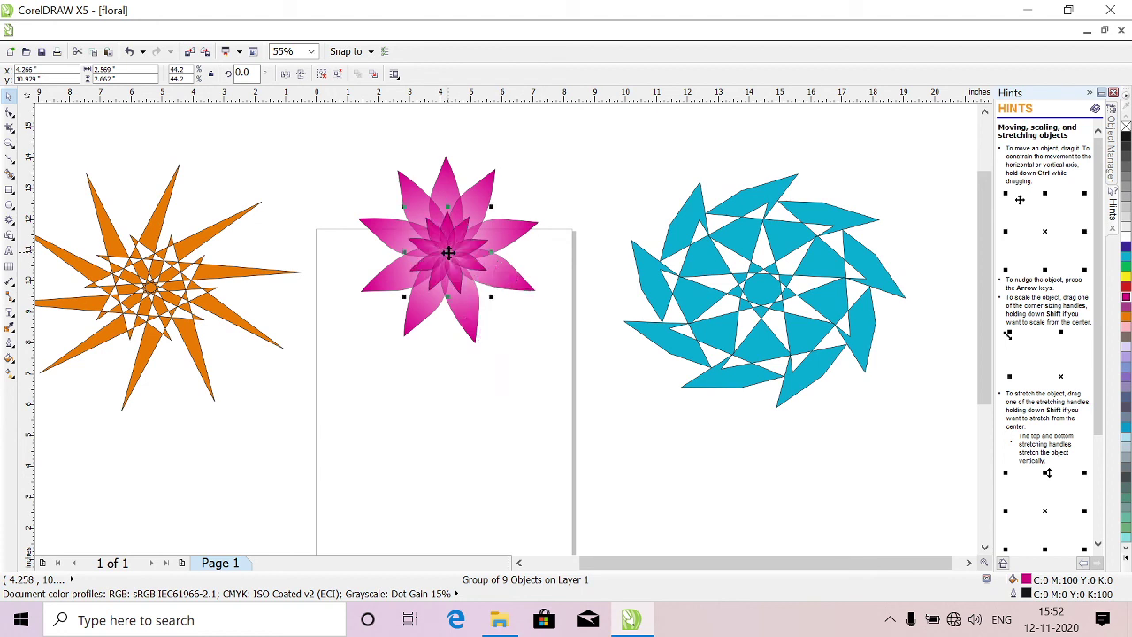
- Marquee-select both flowers and group them into one lotus
{"action": "left_click", "coordinate": [530, 374]}
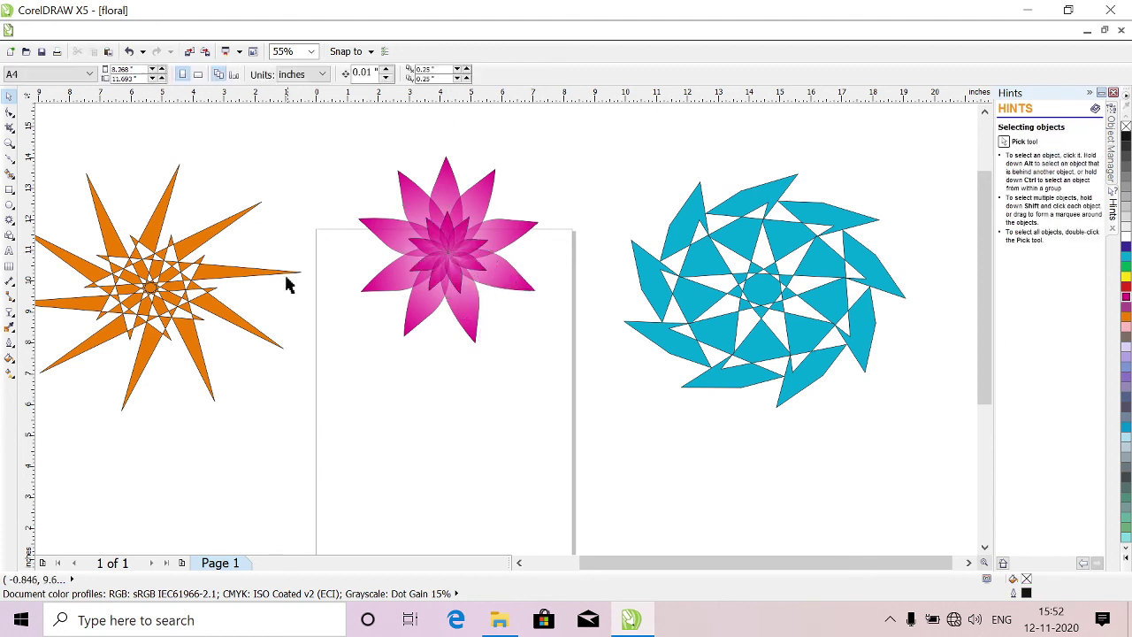
{"action": "left_click_drag", "start_coordinate": [311, 135], "coordinate": [568, 376]}
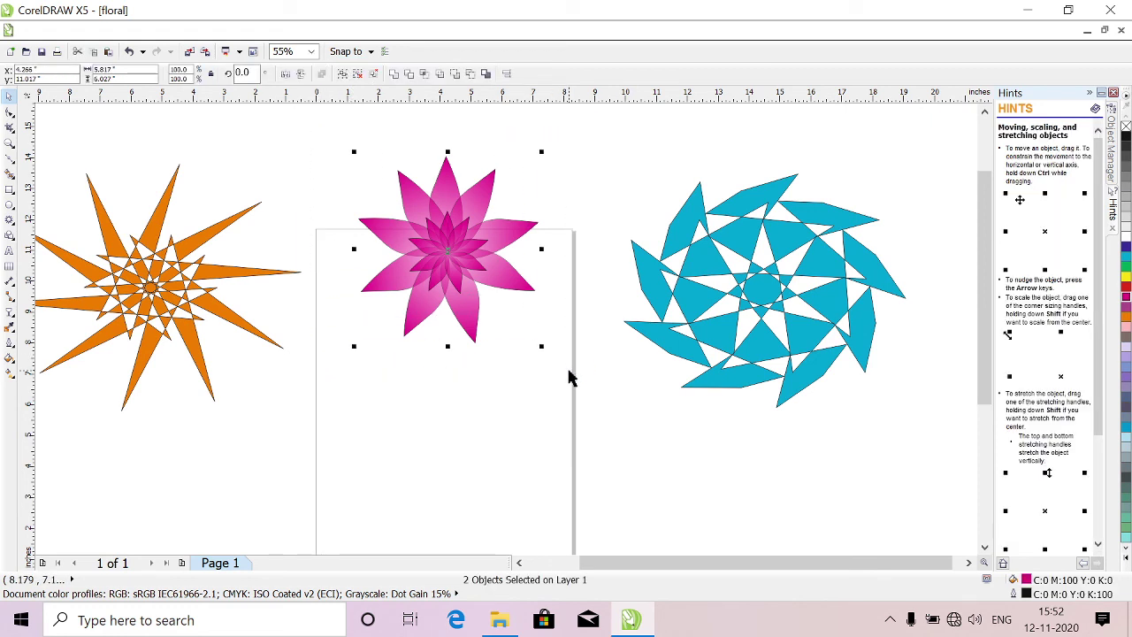
{"action": "key", "text": "ctrl+g"}
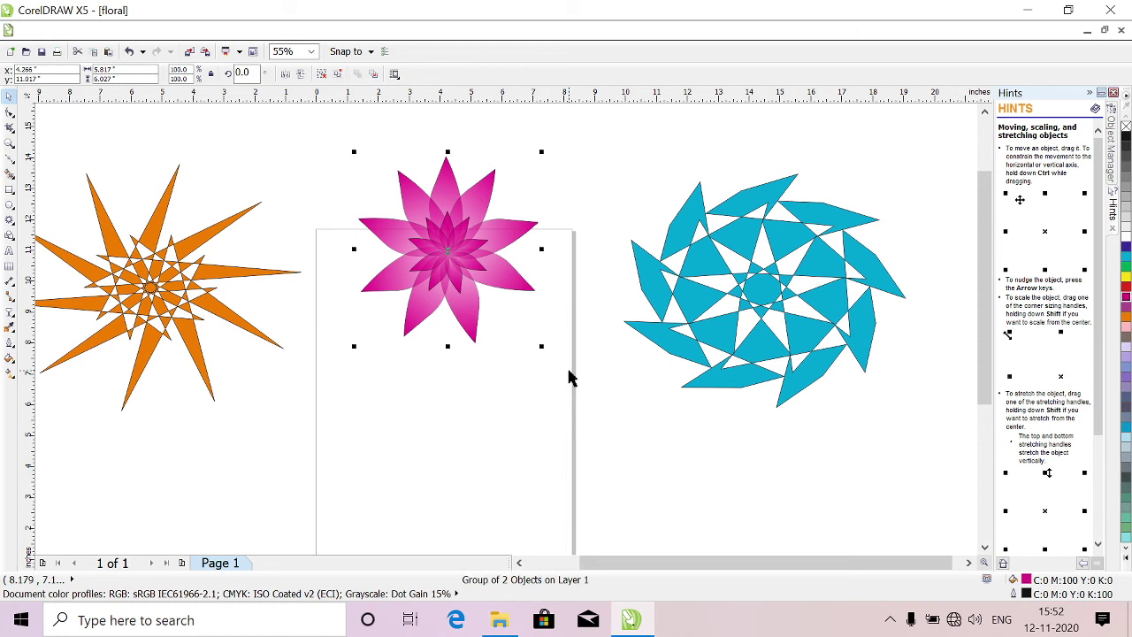
{"action": "left_click", "coordinate": [377, 467]}
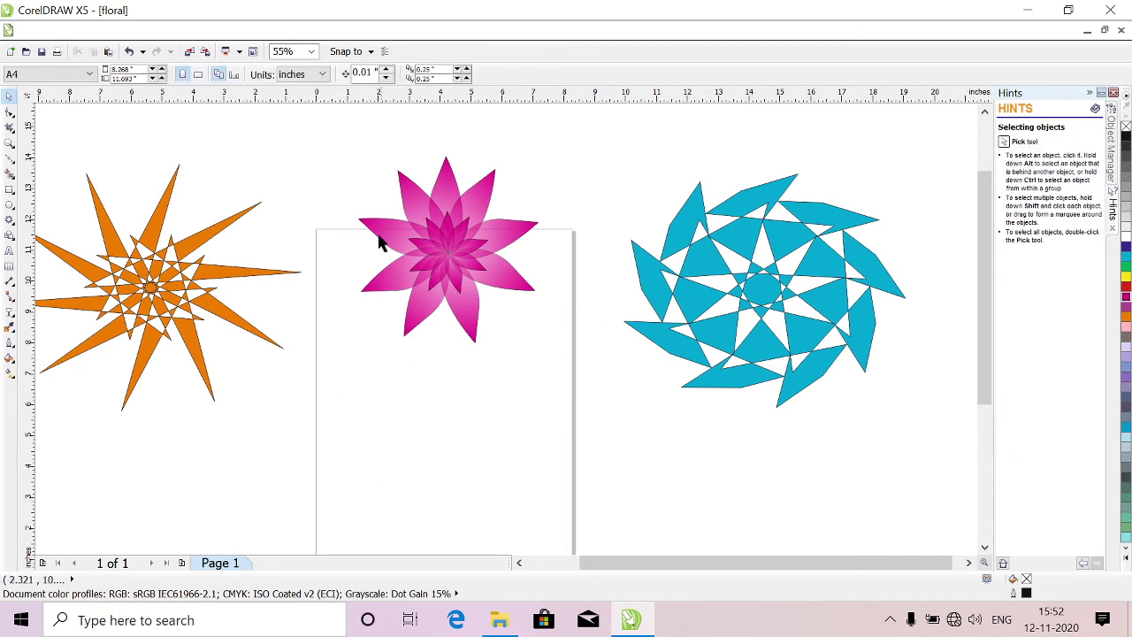